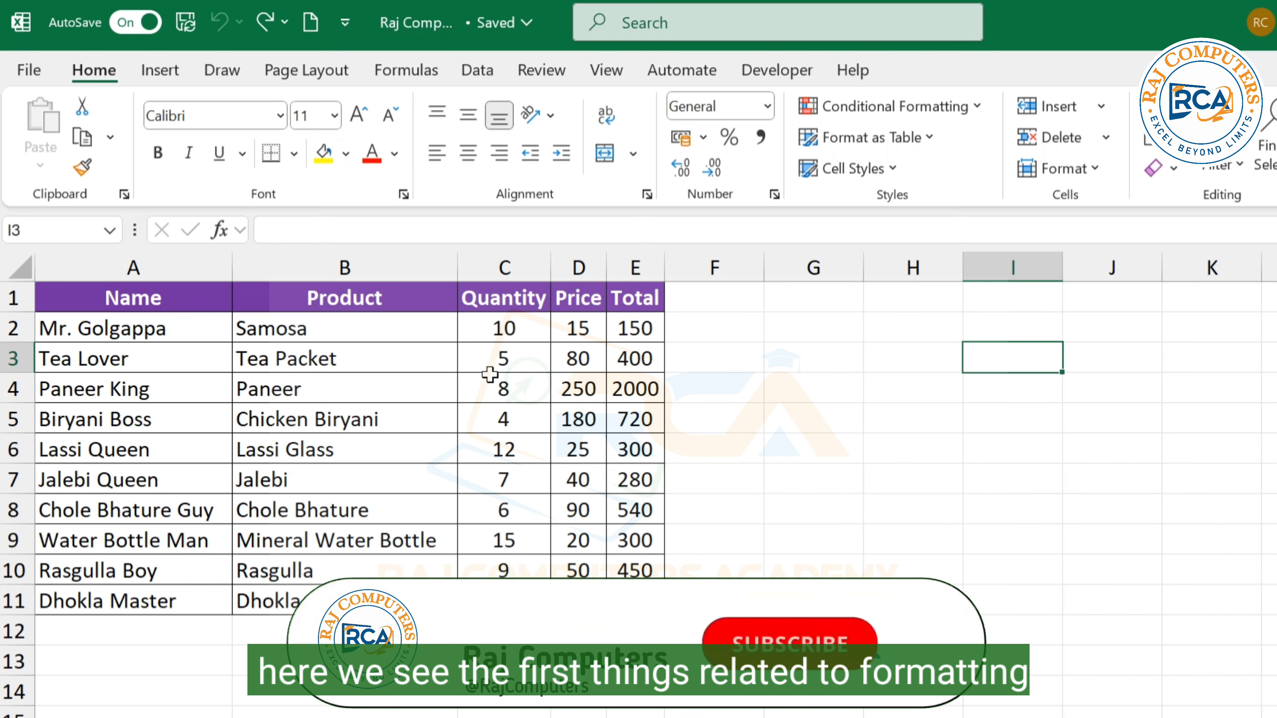
Make the name in cell A2 bold and repeat the same formatting on cells A6 and A10.
{"action": "left_click", "coordinate": [171, 330]}
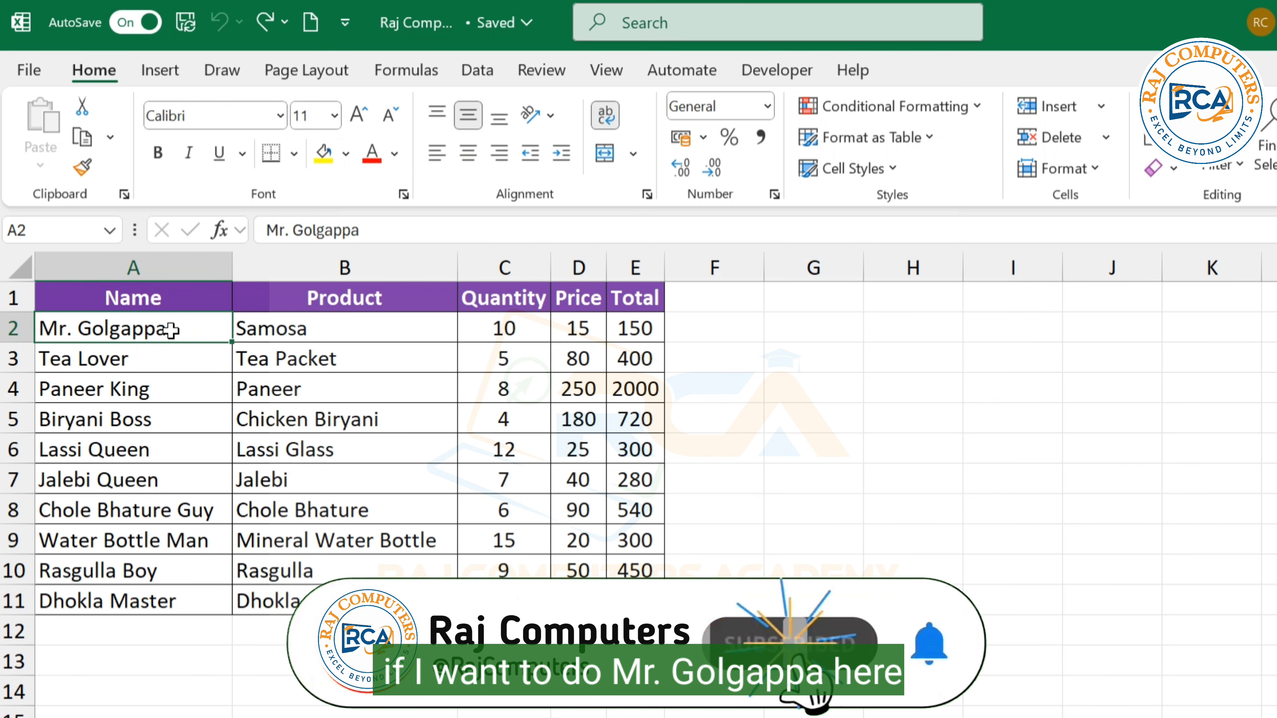
{"action": "left_click", "coordinate": [158, 152]}
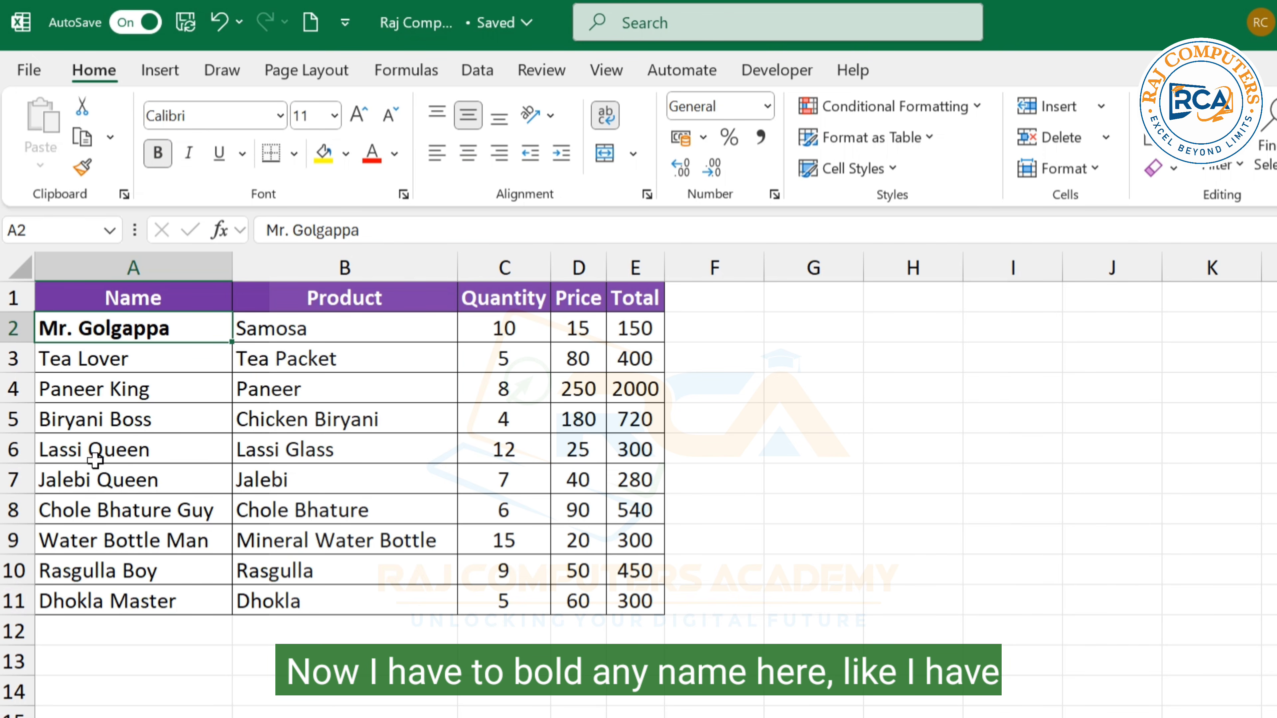
{"action": "left_click", "coordinate": [140, 449]}
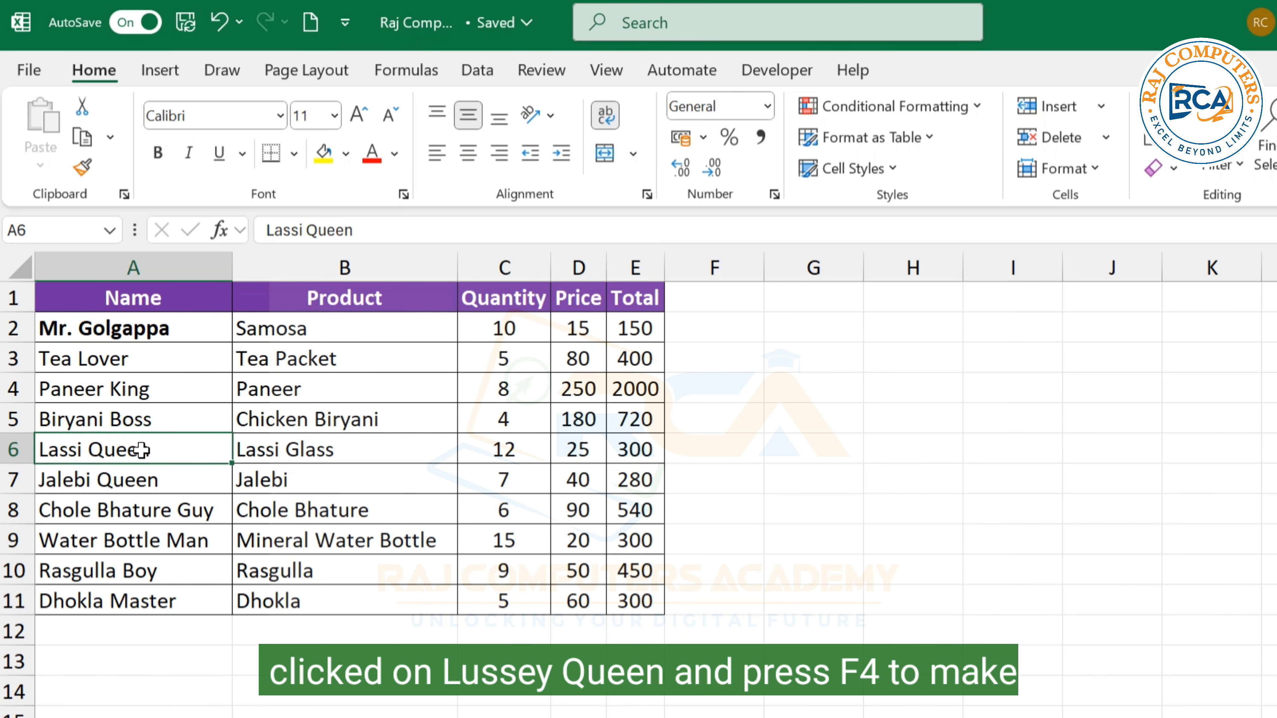
{"action": "key", "text": "F4"}
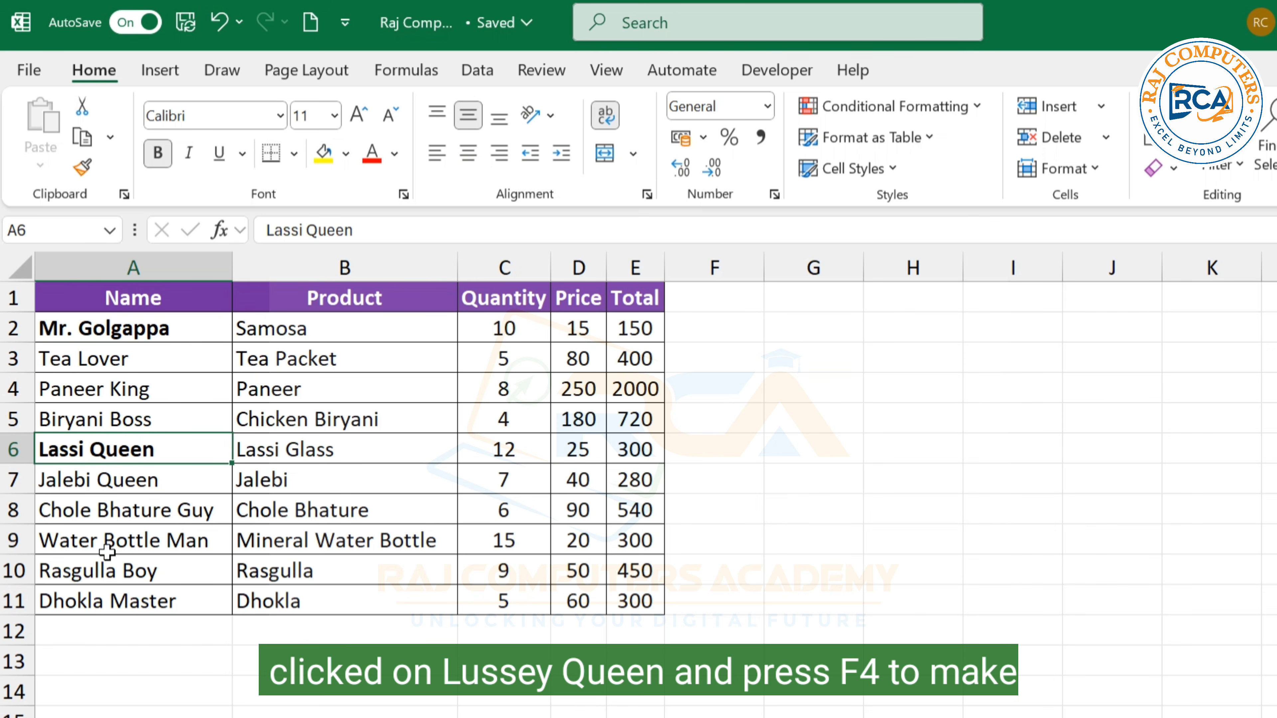
{"action": "left_click", "coordinate": [103, 572]}
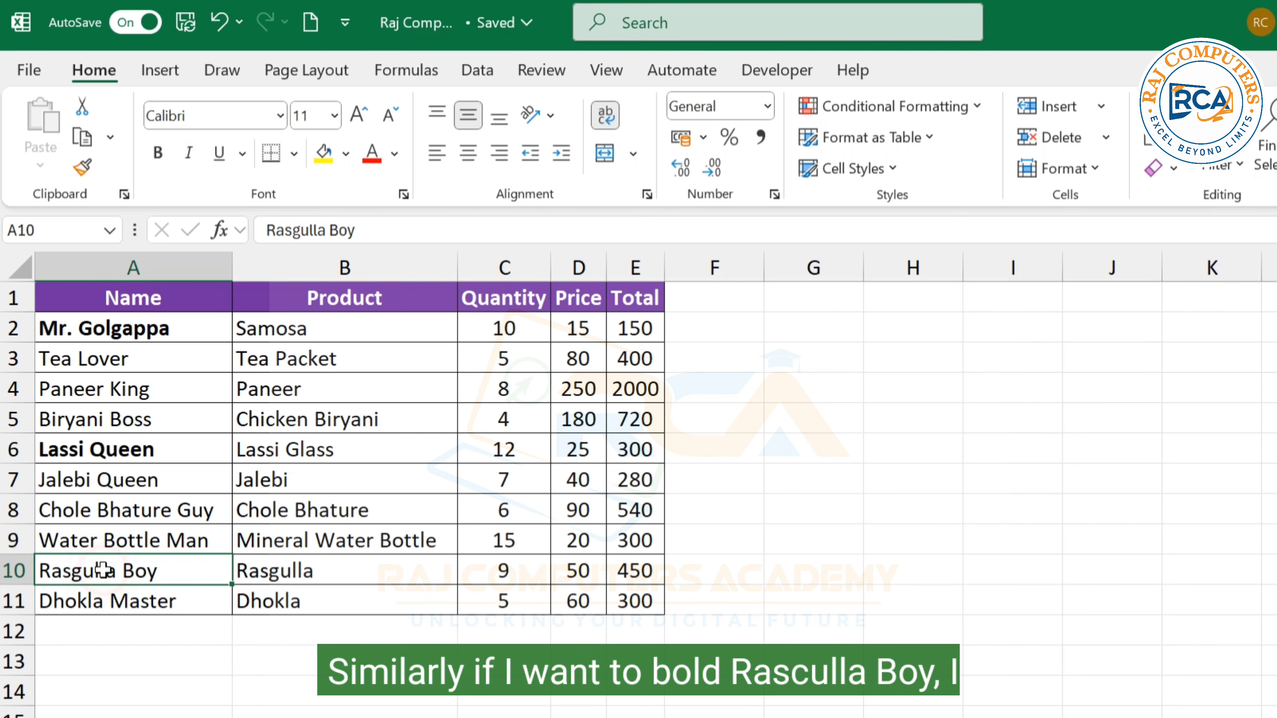
{"action": "key", "text": "F4"}
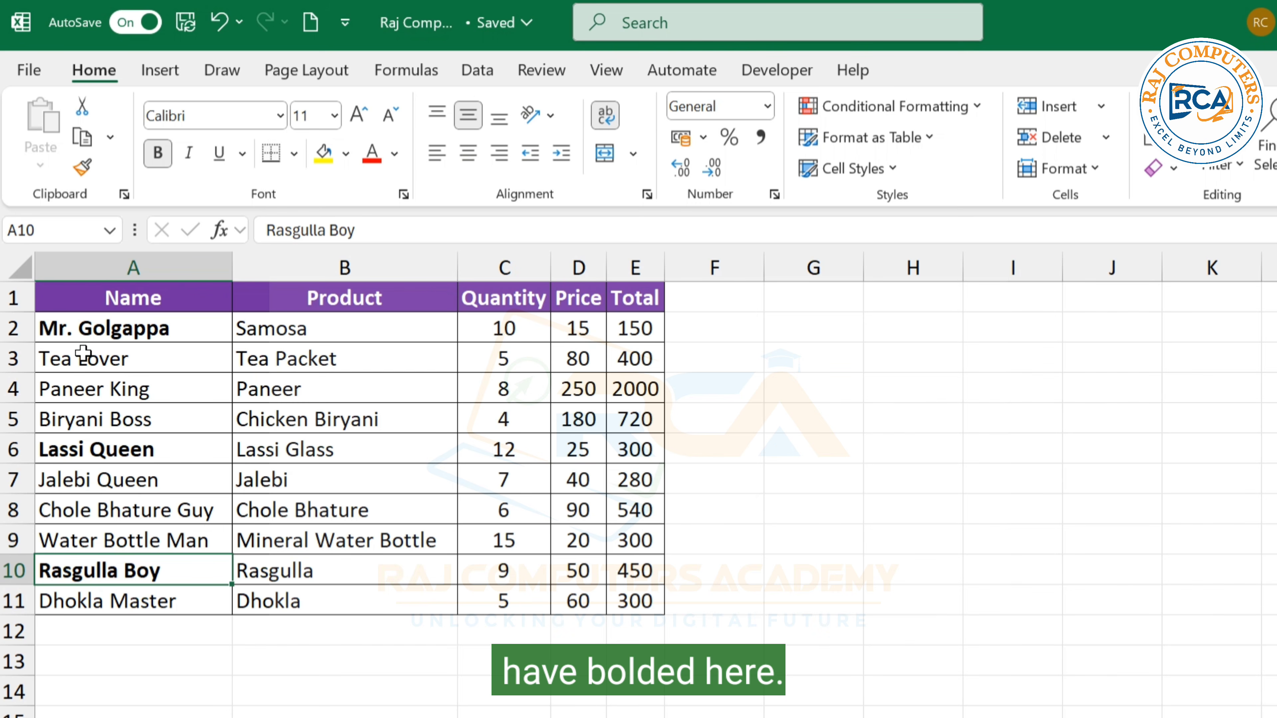
Fill A2:E2 with yellow and repeat the same fill on columns A to E of rows 5, 8 and 11.
{"action": "left_click_drag", "start_coordinate": [60, 338], "coordinate": [645, 328]}
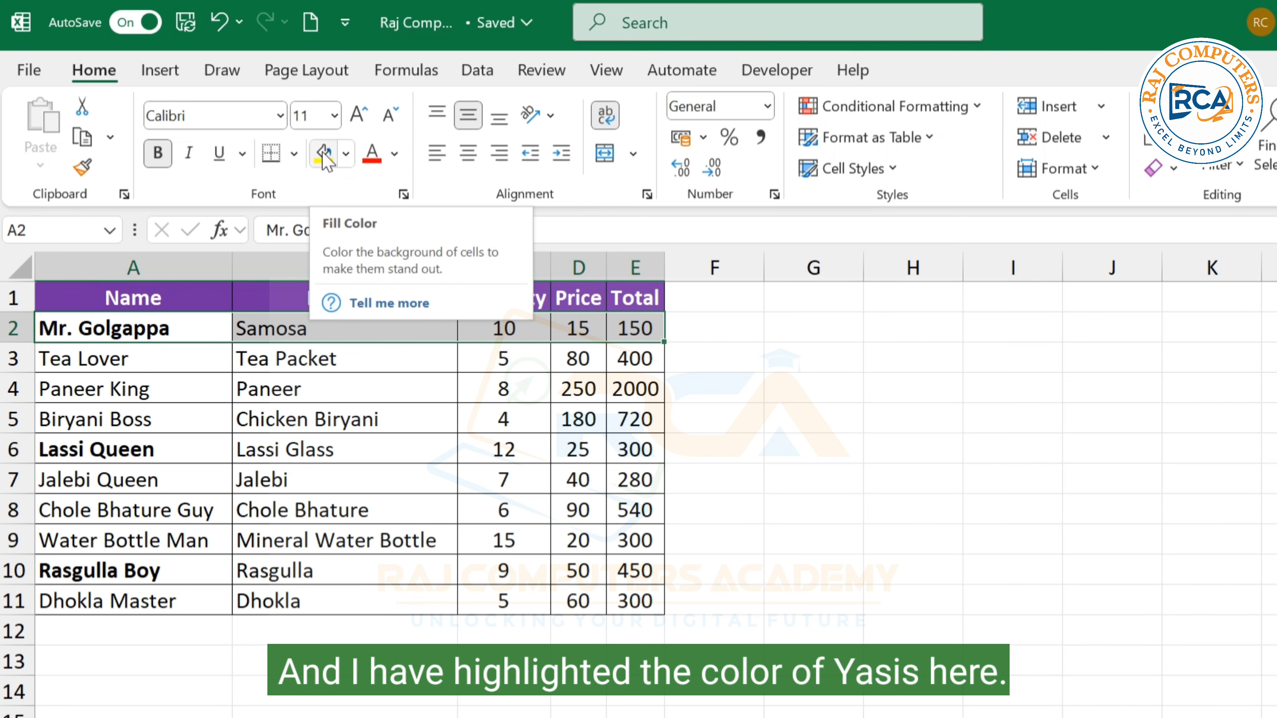
{"action": "left_click", "coordinate": [323, 154]}
{"action": "left_click", "coordinate": [56, 419]}
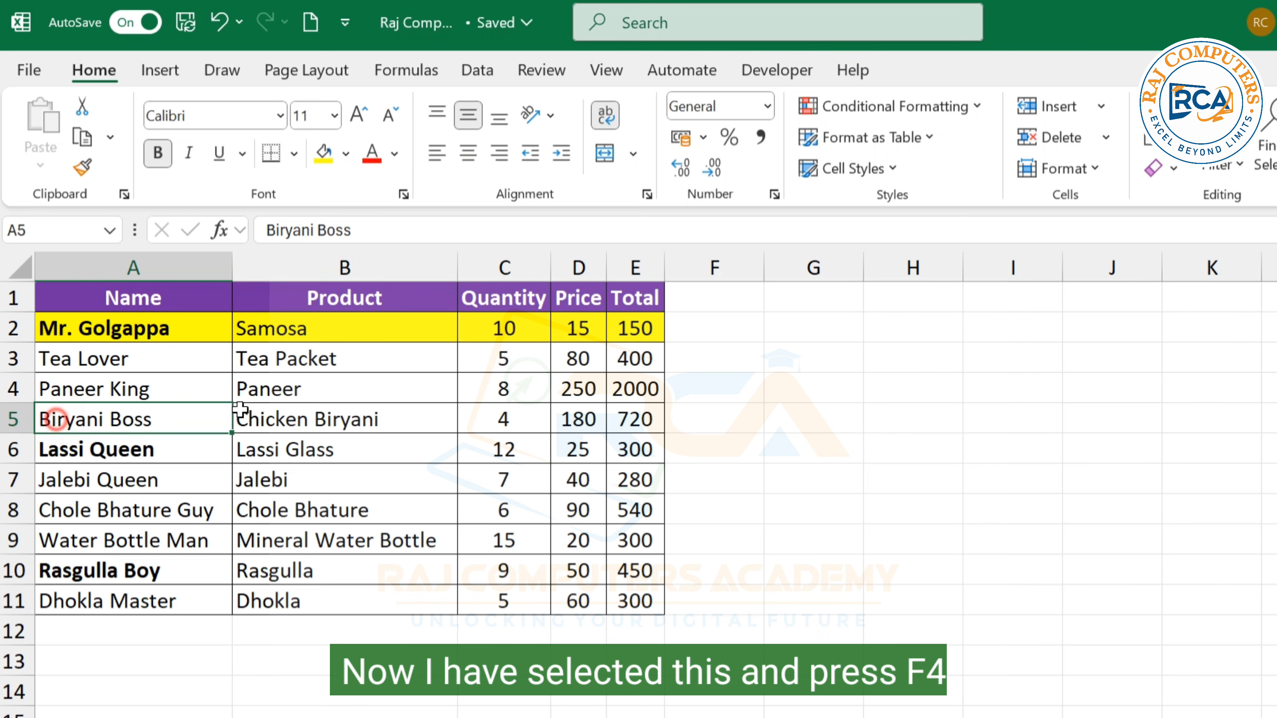
{"action": "left_click_drag", "start_coordinate": [240, 410], "coordinate": [608, 410]}
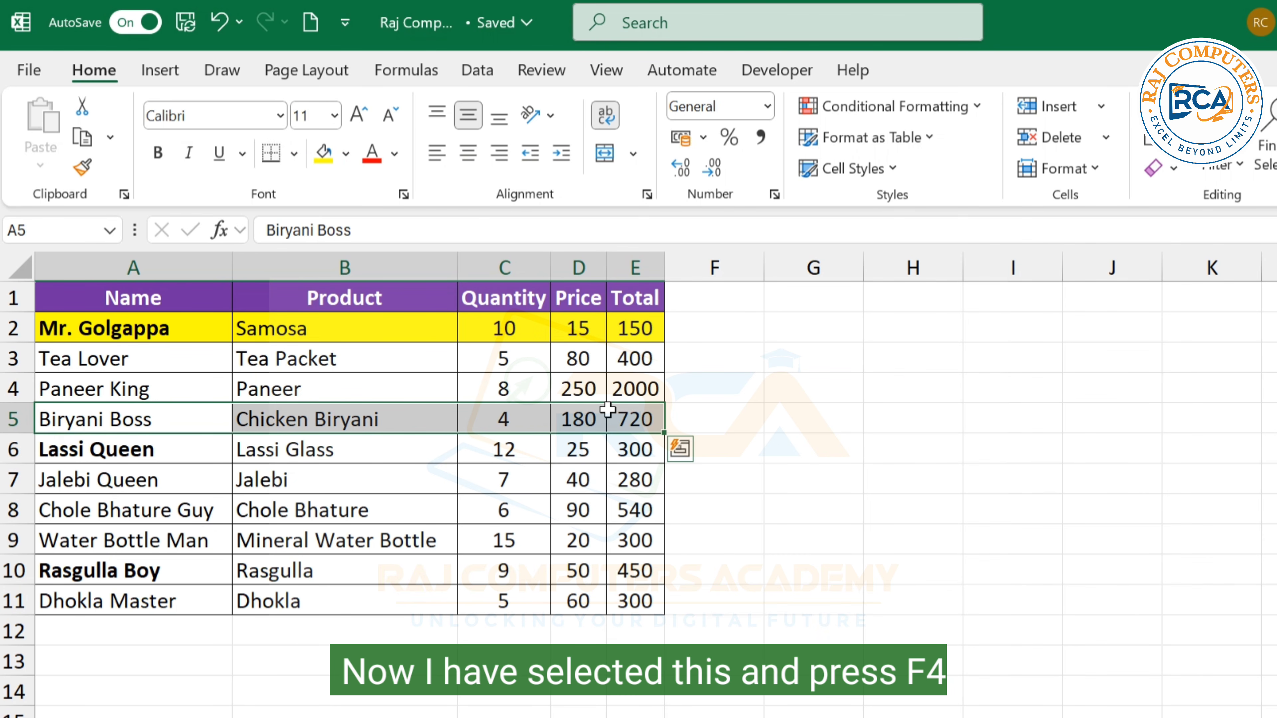
{"action": "key", "text": "F4"}
{"action": "left_click_drag", "start_coordinate": [101, 511], "coordinate": [639, 509]}
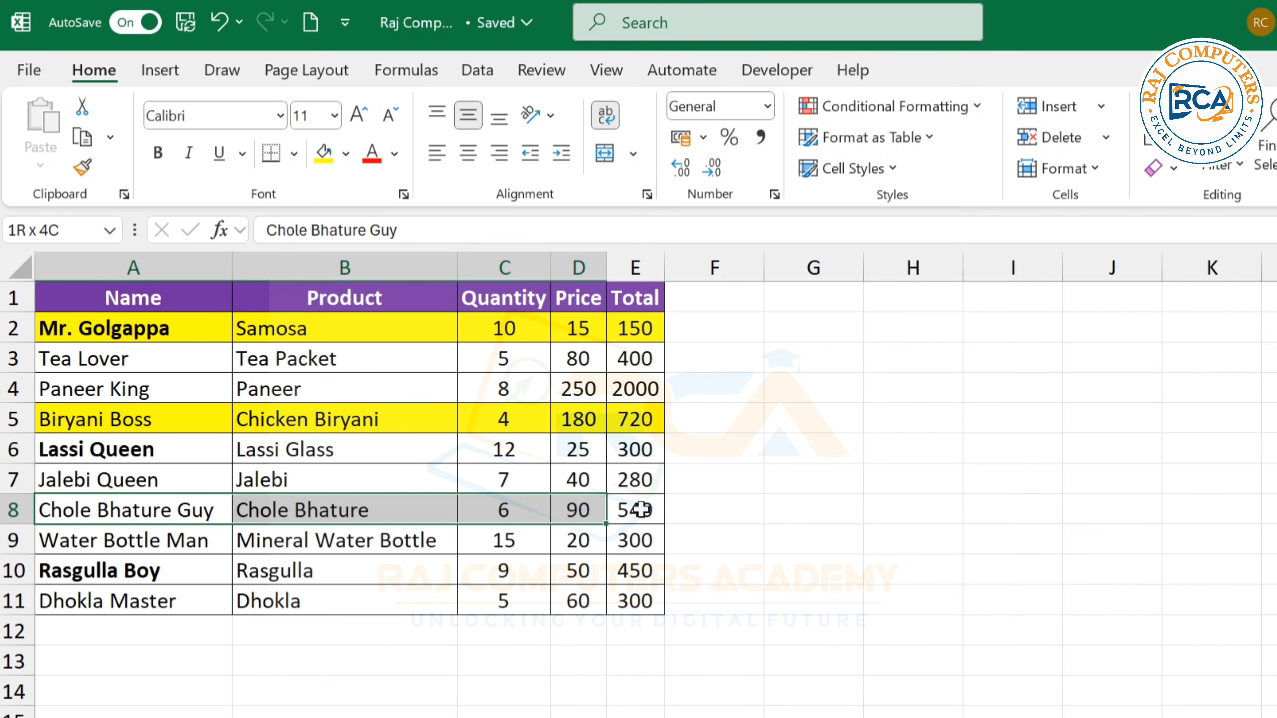
{"action": "key", "text": "F4"}
{"action": "left_click", "coordinate": [73, 600]}
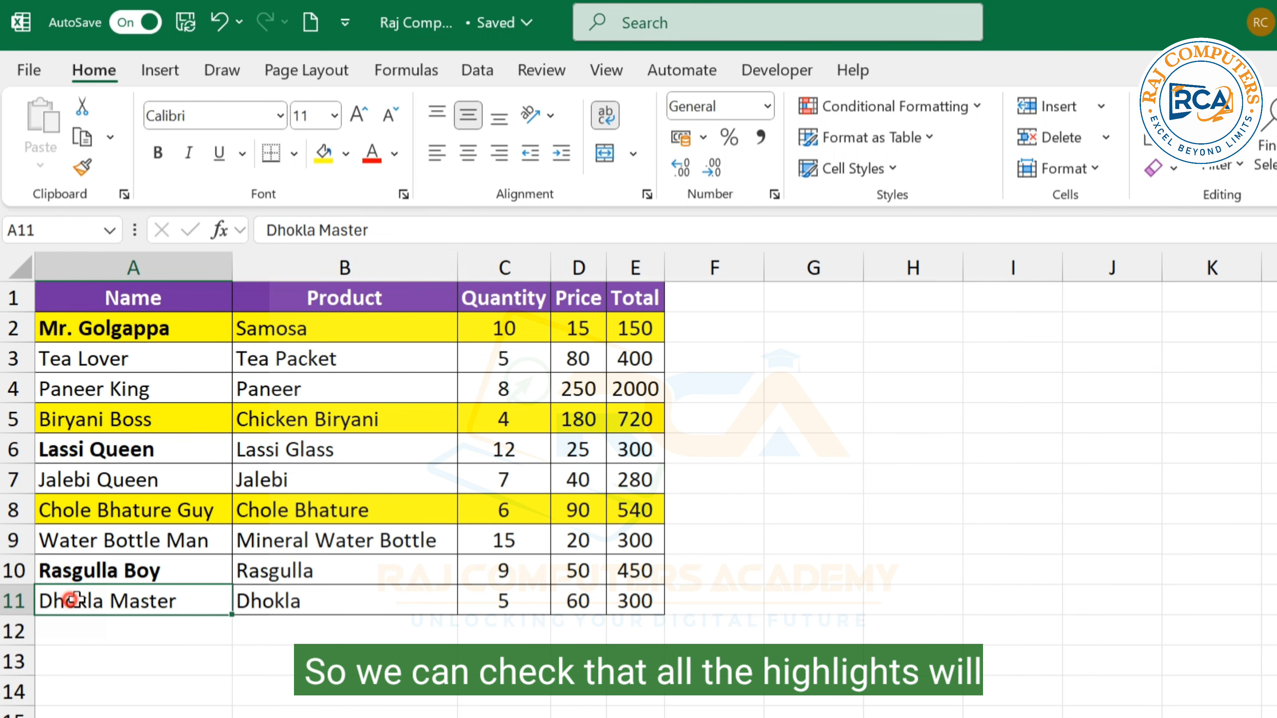
{"action": "left_click_drag", "start_coordinate": [73, 599], "coordinate": [629, 602]}
{"action": "key", "text": "F4"}
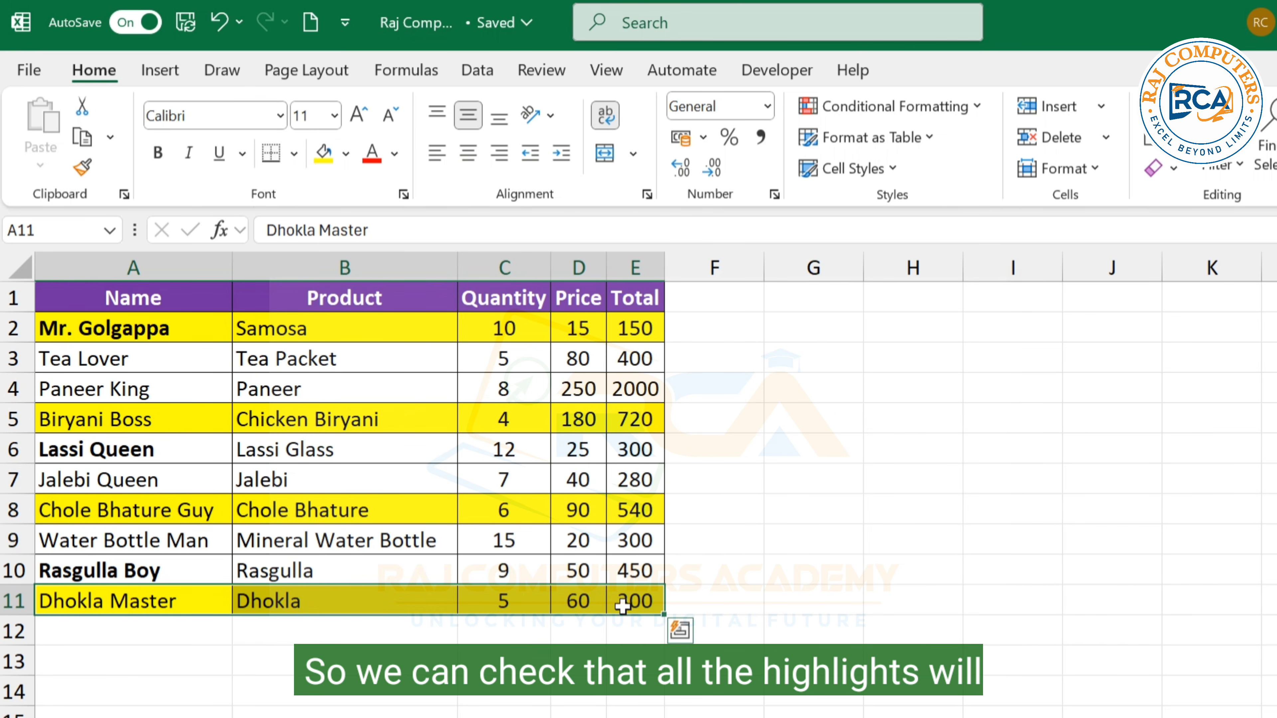
{"action": "left_click", "coordinate": [833, 571]}
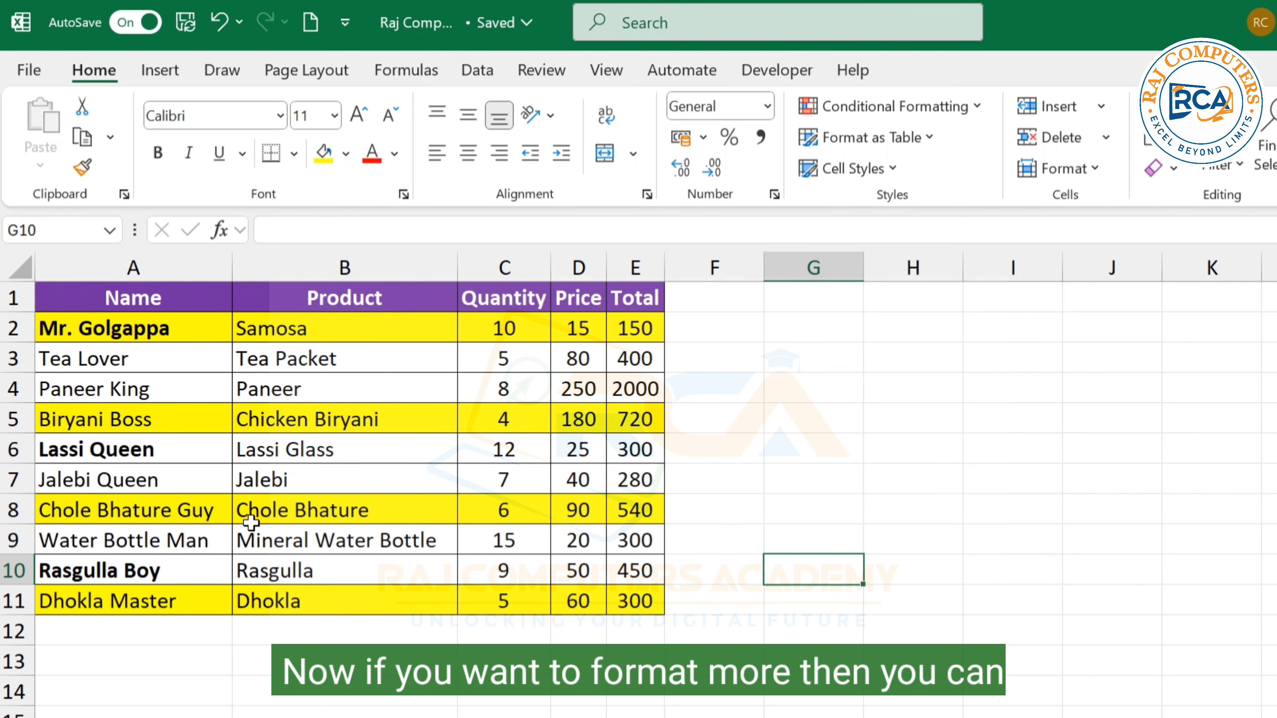
Italicize the text in cell A7 and repeat the same formatting on cells A3 and B3.
{"action": "left_click", "coordinate": [140, 481]}
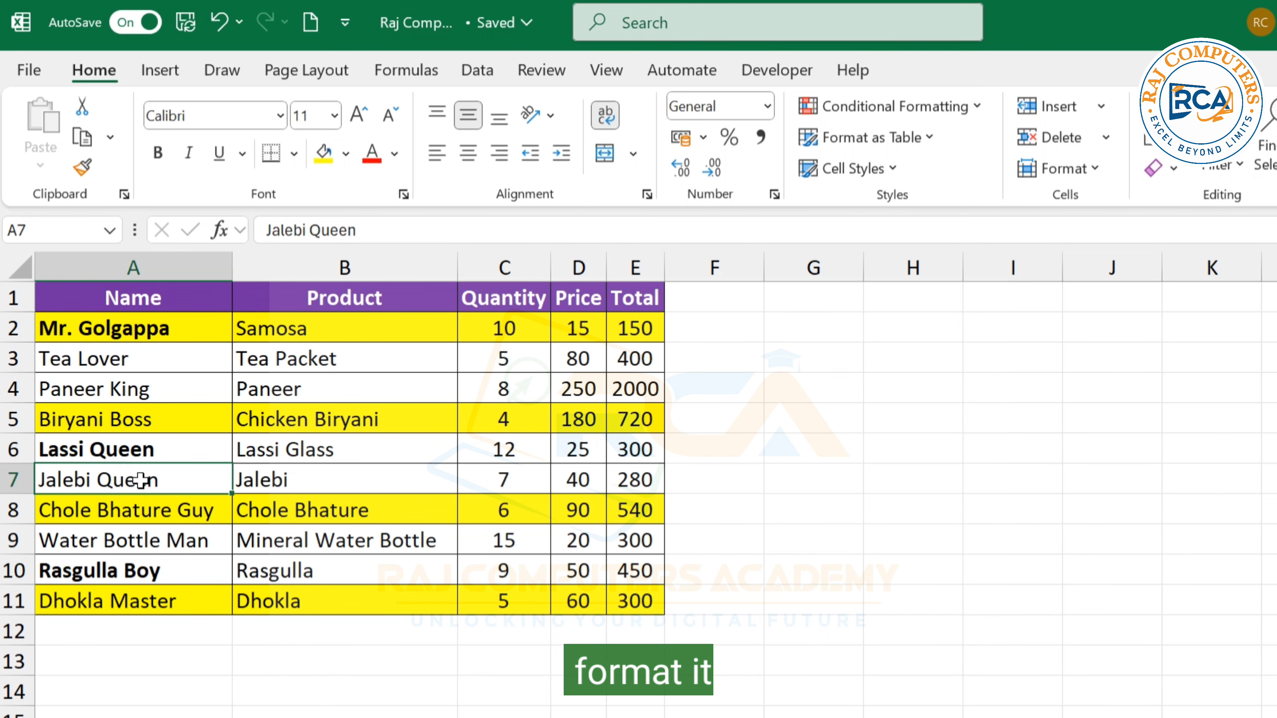
{"action": "key", "text": "ctrl+i"}
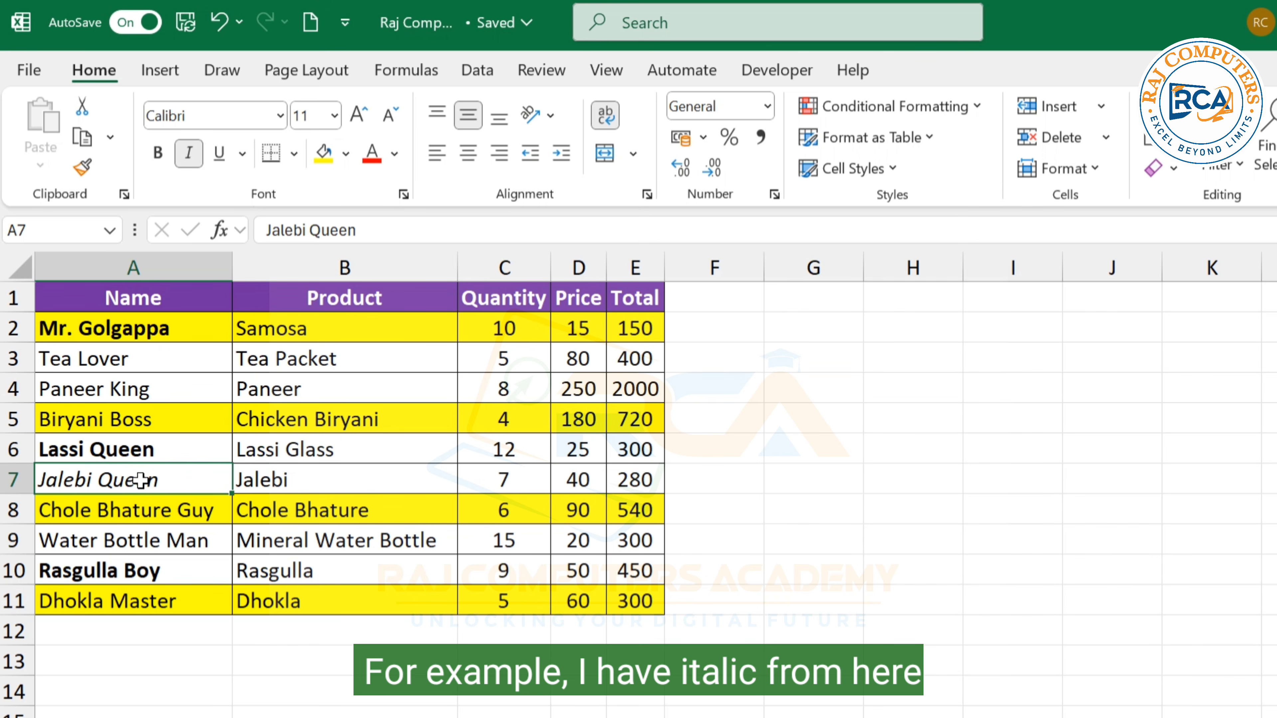
{"action": "left_click", "coordinate": [140, 365]}
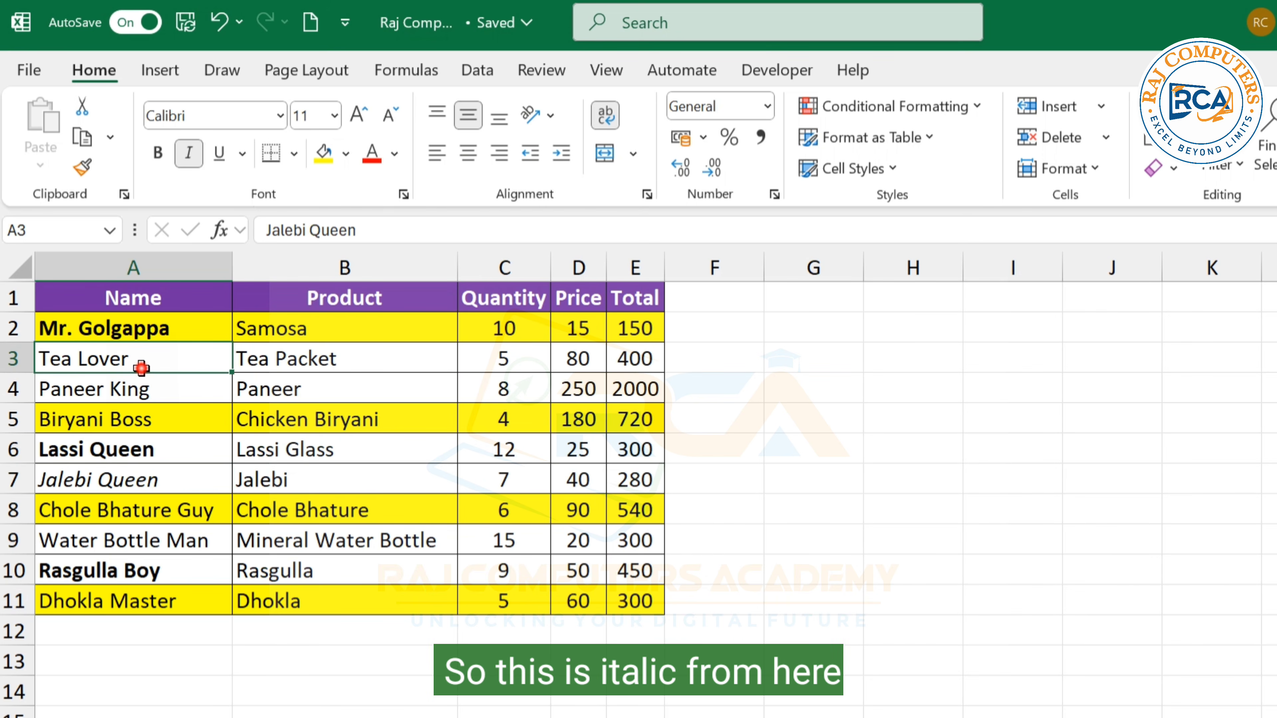
{"action": "key", "text": "F4"}
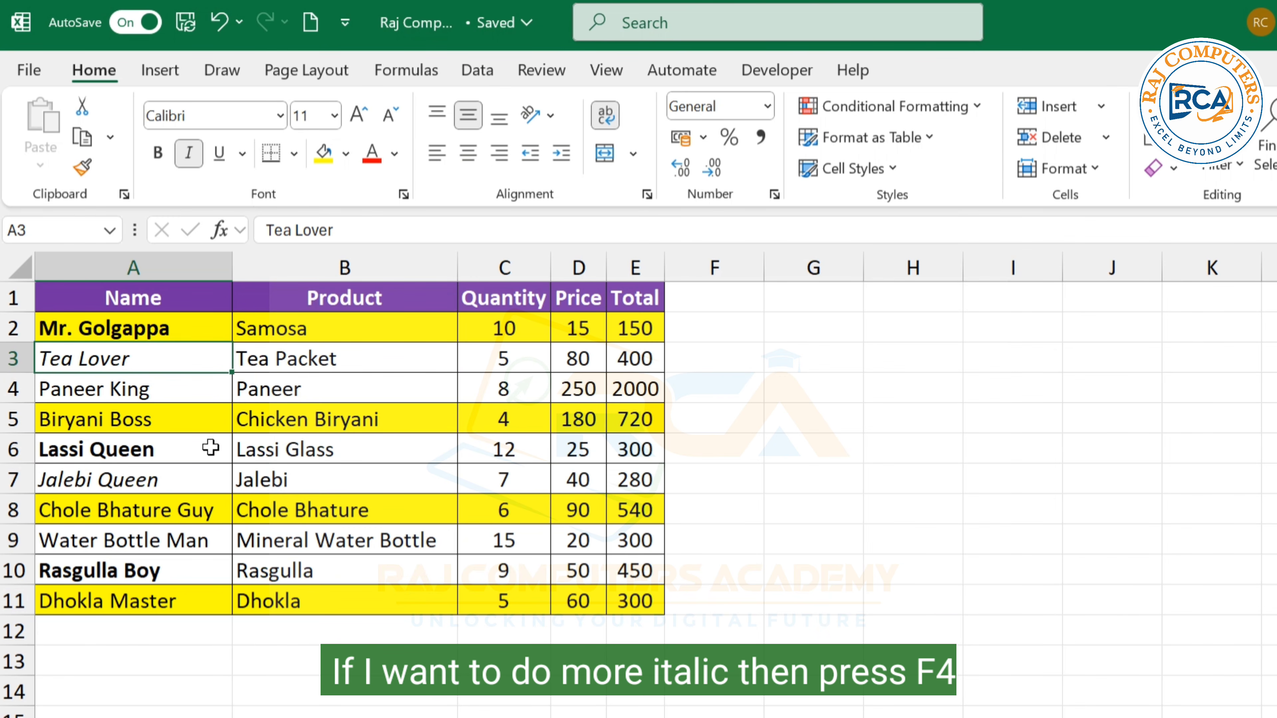
{"action": "left_click", "coordinate": [338, 359]}
{"action": "key", "text": "F4"}
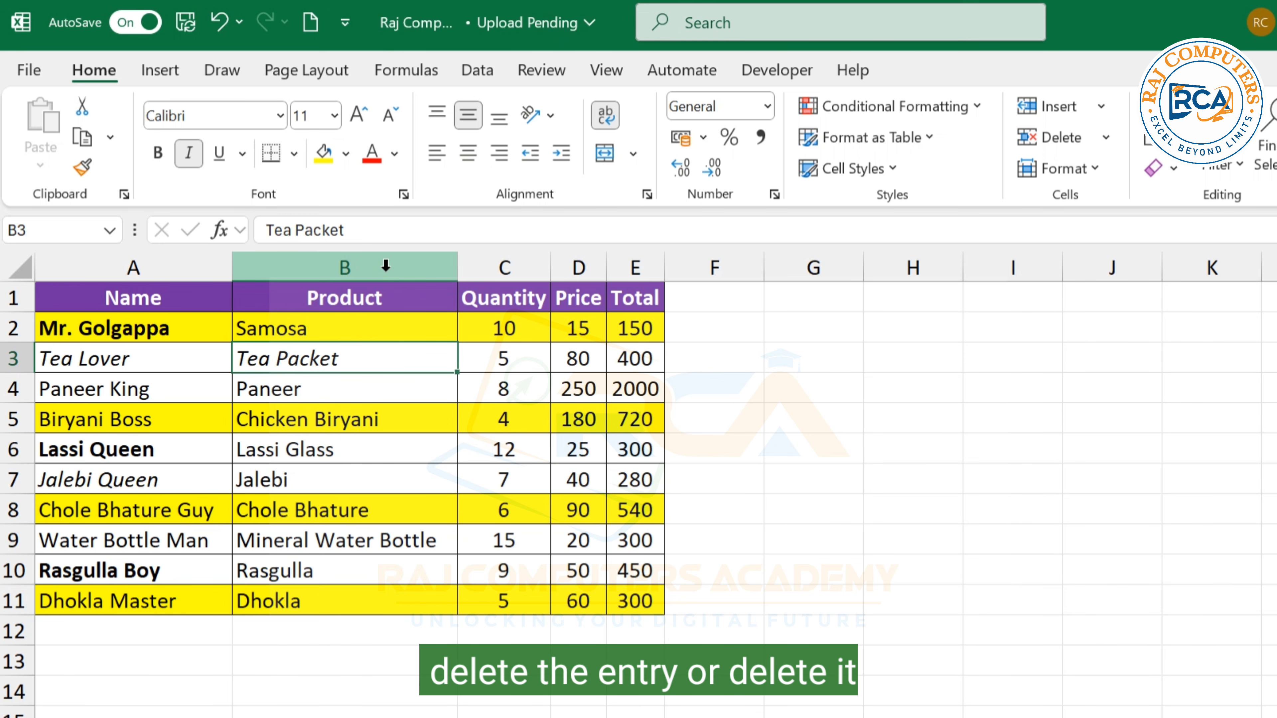
Insert a blank column before the Product column and repeat the insertion before the Quantity and Price columns.
{"action": "left_click", "coordinate": [382, 262]}
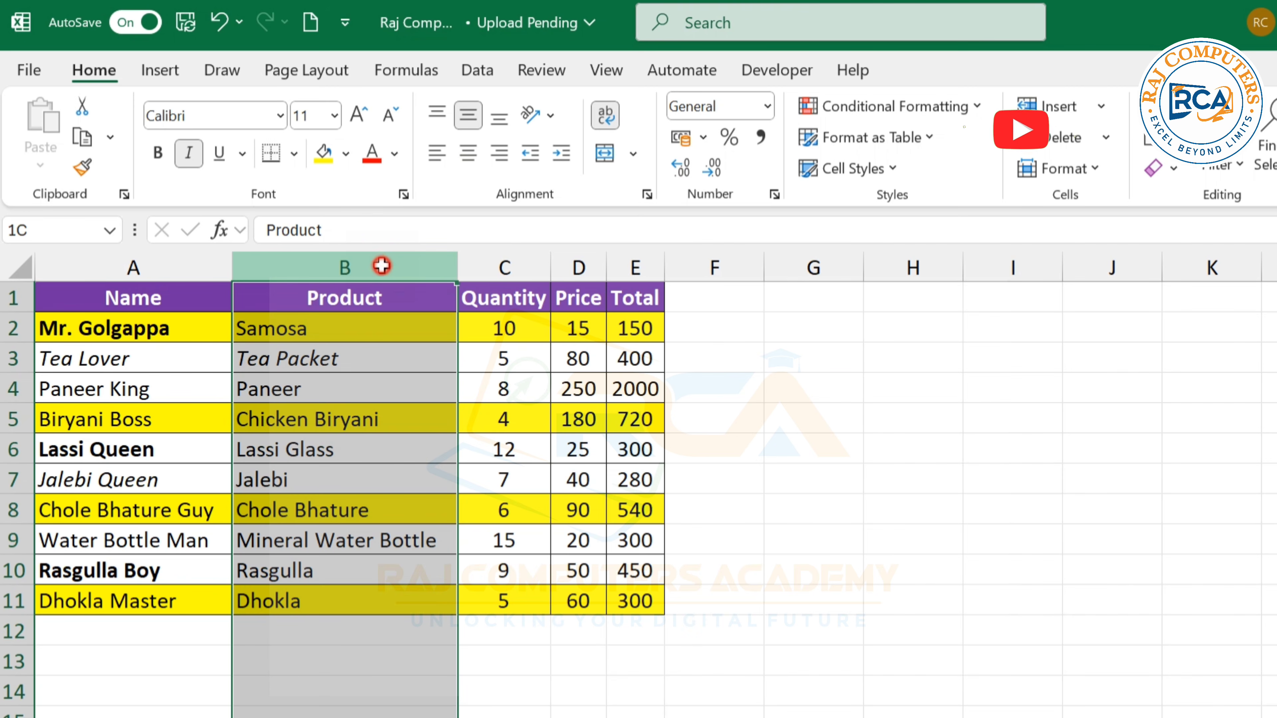
{"action": "right_click", "coordinate": [383, 267]}
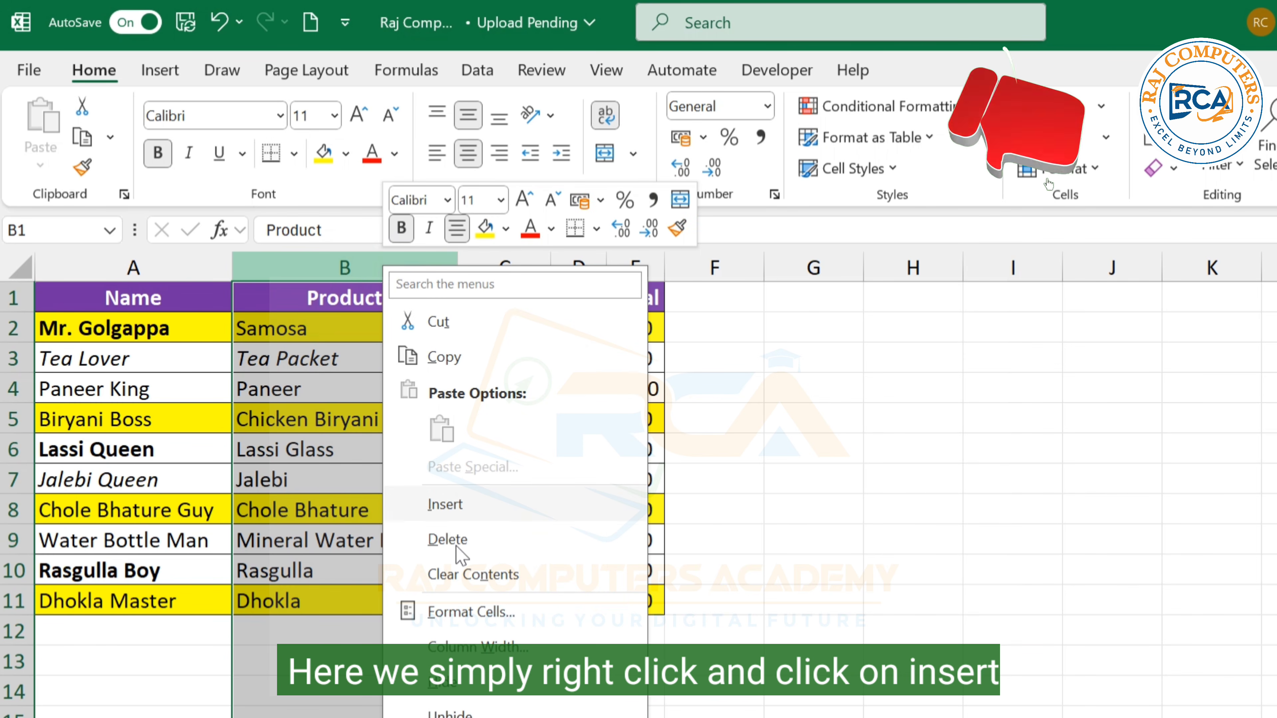
{"action": "left_click", "coordinate": [437, 505]}
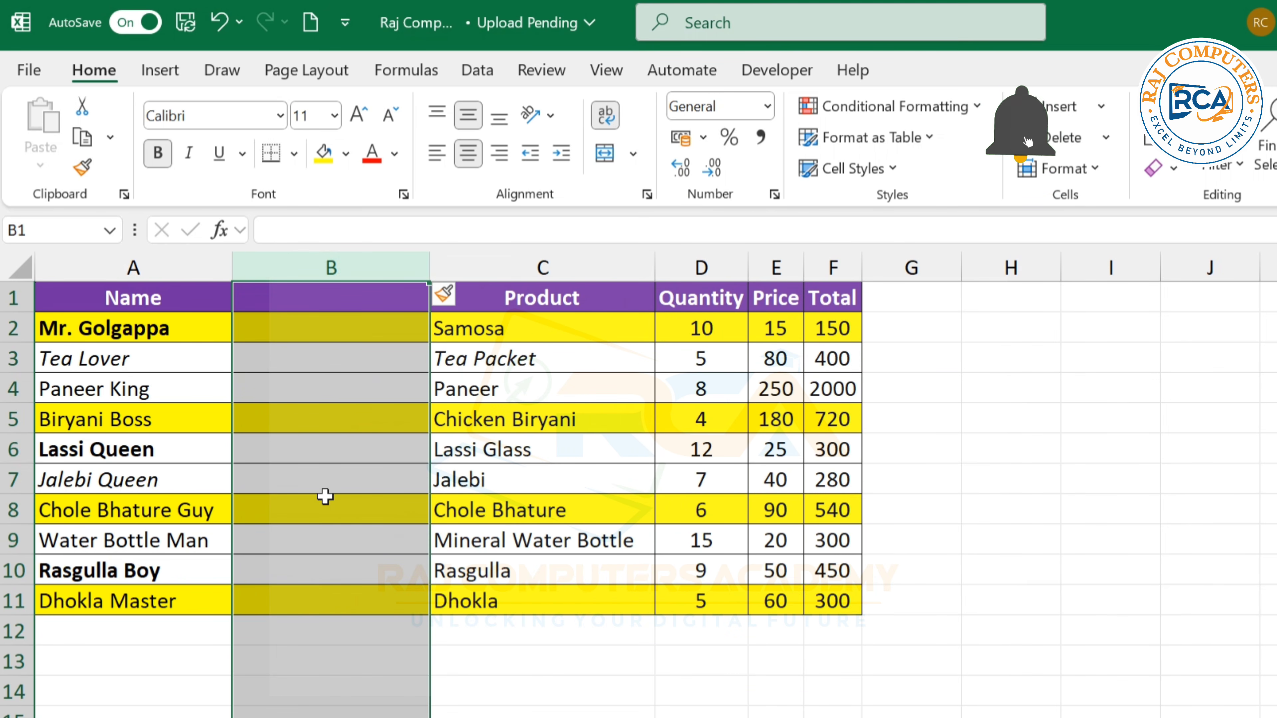
{"action": "left_click", "coordinate": [719, 264]}
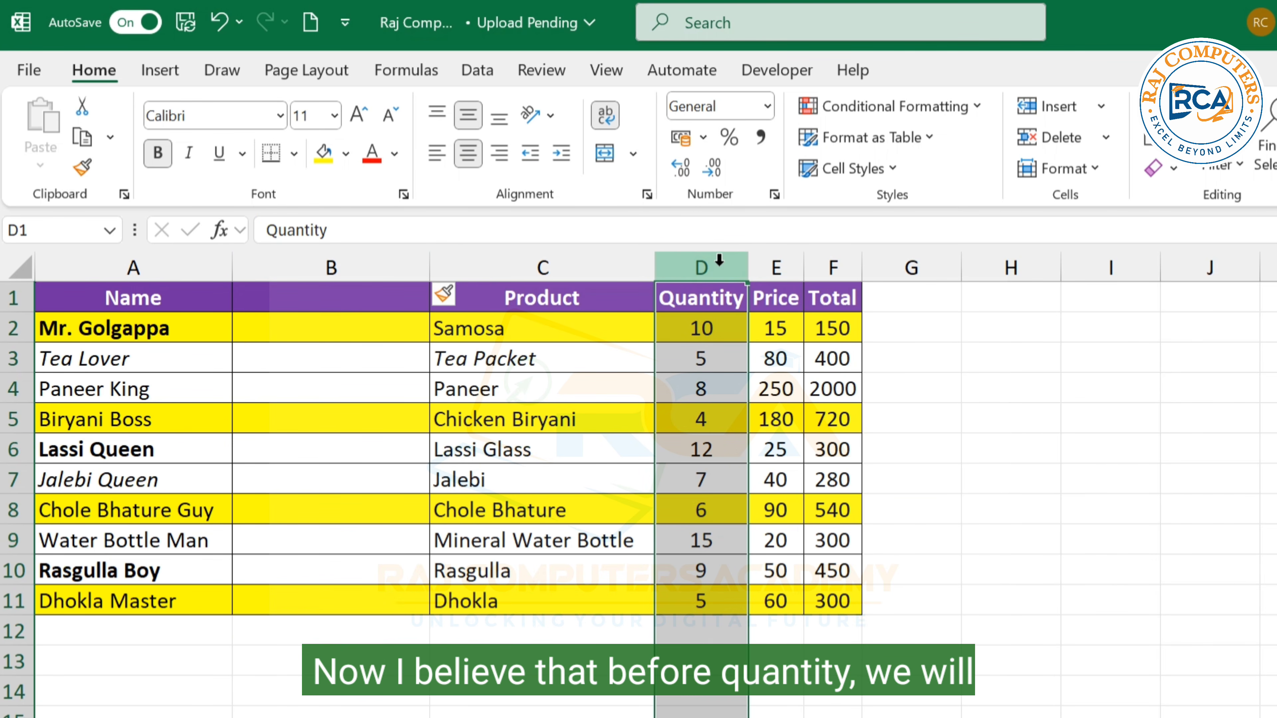
{"action": "key", "text": "F4"}
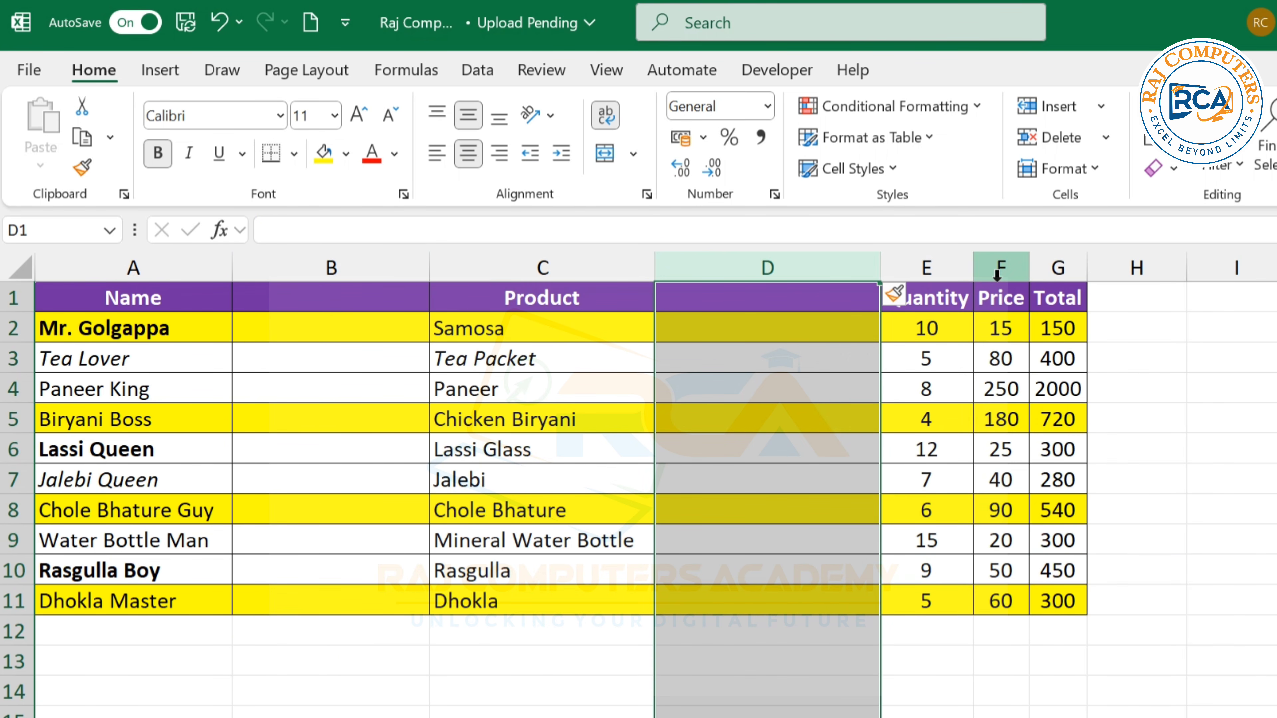
{"action": "left_click", "coordinate": [1009, 266]}
{"action": "key", "text": "F4"}
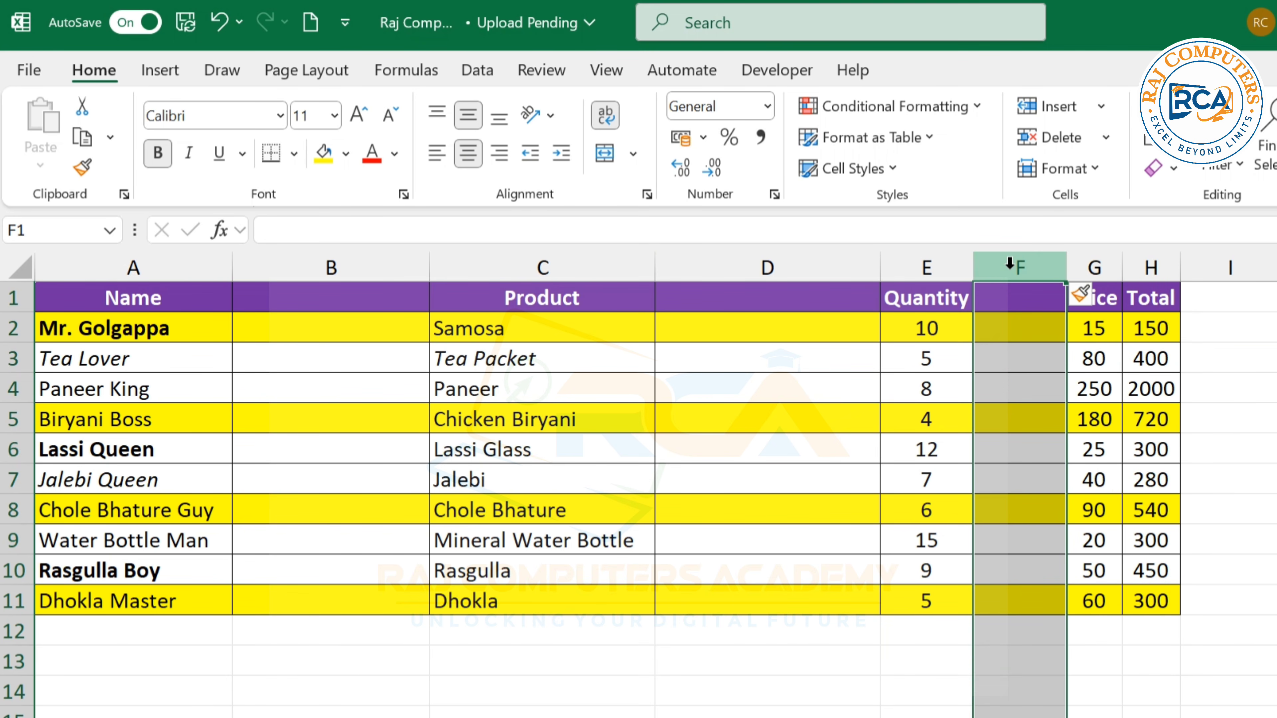
Undo the three column insertions.
{"action": "key", "text": "ctrl+z"}
{"action": "key", "text": "ctrl+z"}
{"action": "key", "text": "ctrl+z"}
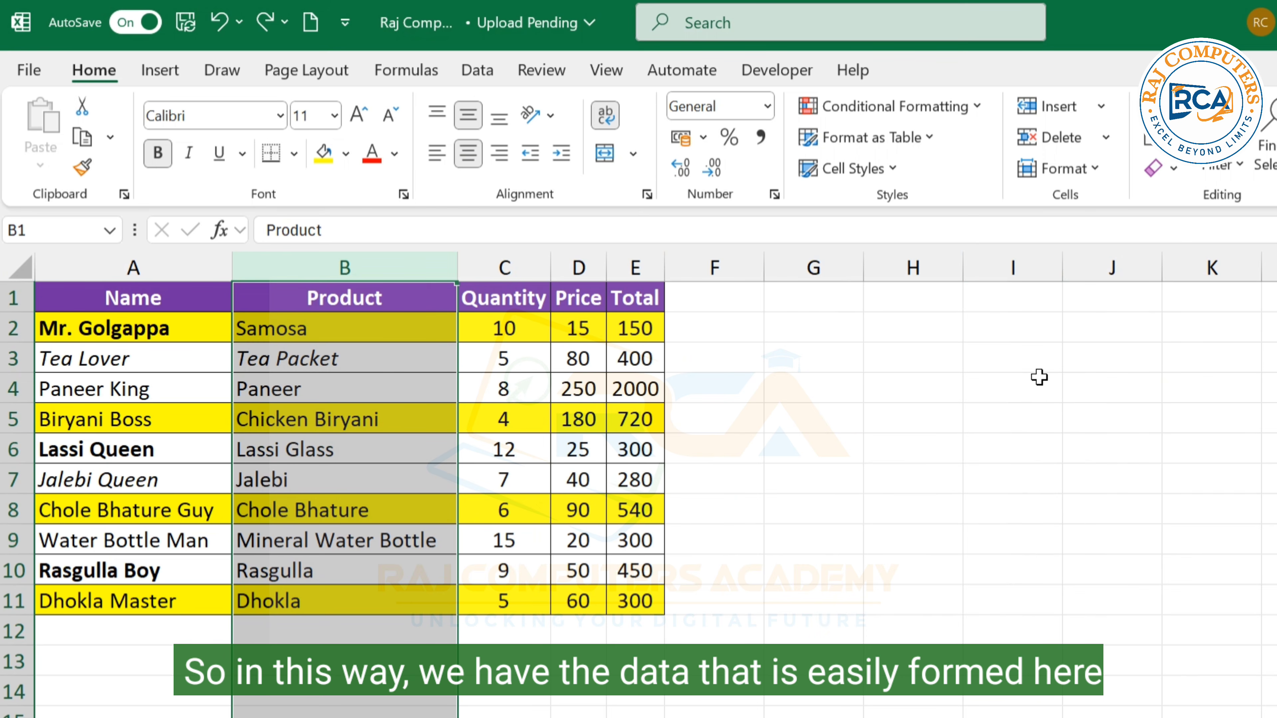
{"action": "left_click", "coordinate": [847, 440]}
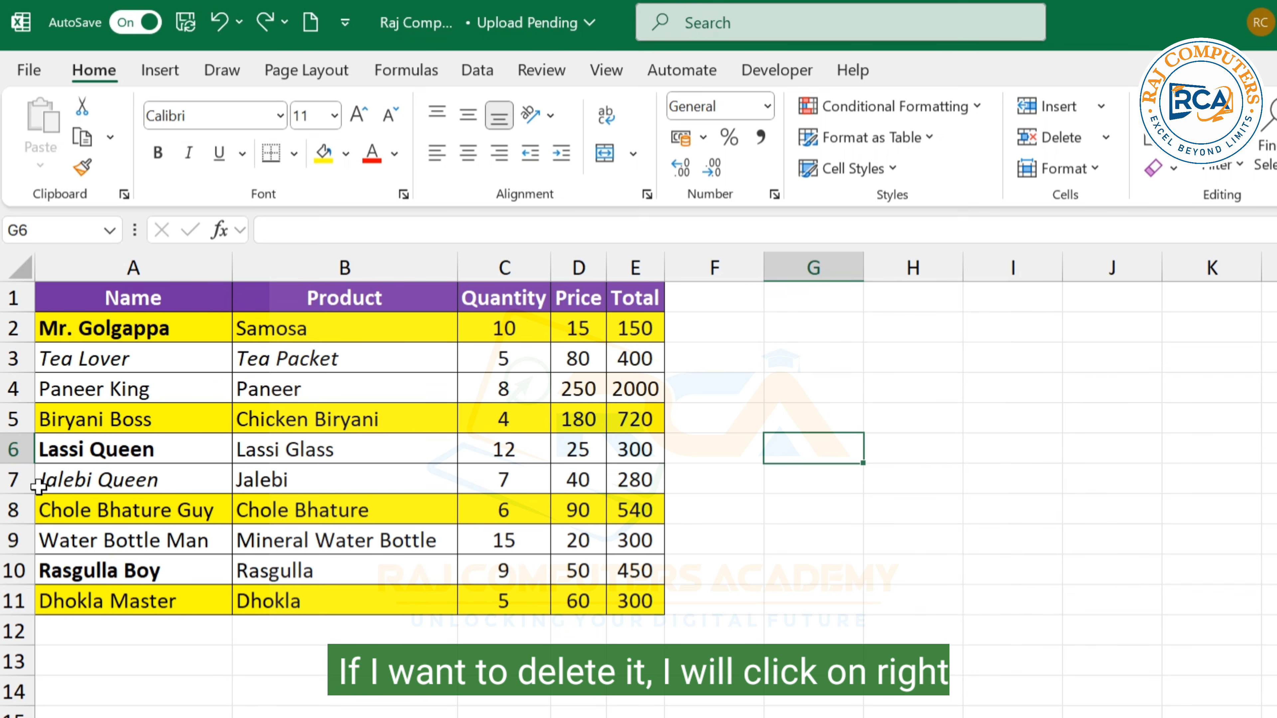
Delete the entire Jalebi row and repeat the deletion on the Rasgulla and Tea Packet rows.
{"action": "left_click", "coordinate": [14, 480]}
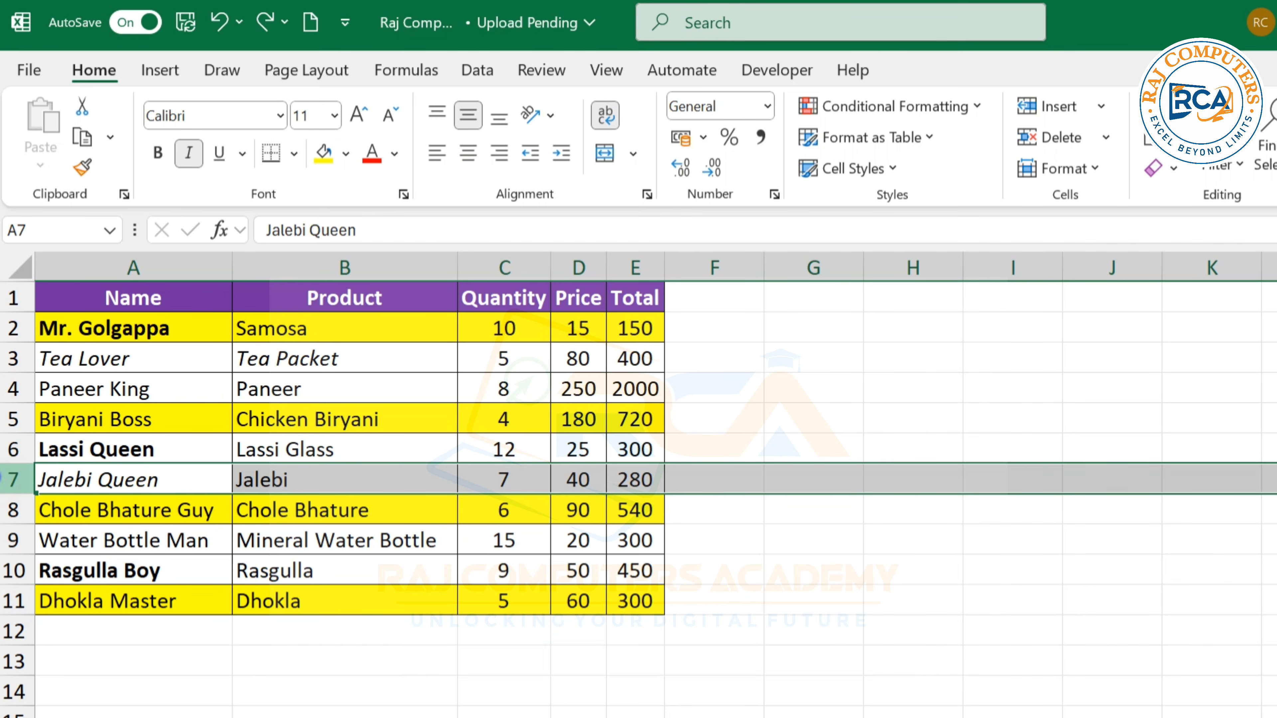
{"action": "right_click", "coordinate": [14, 480]}
{"action": "left_click", "coordinate": [80, 243]}
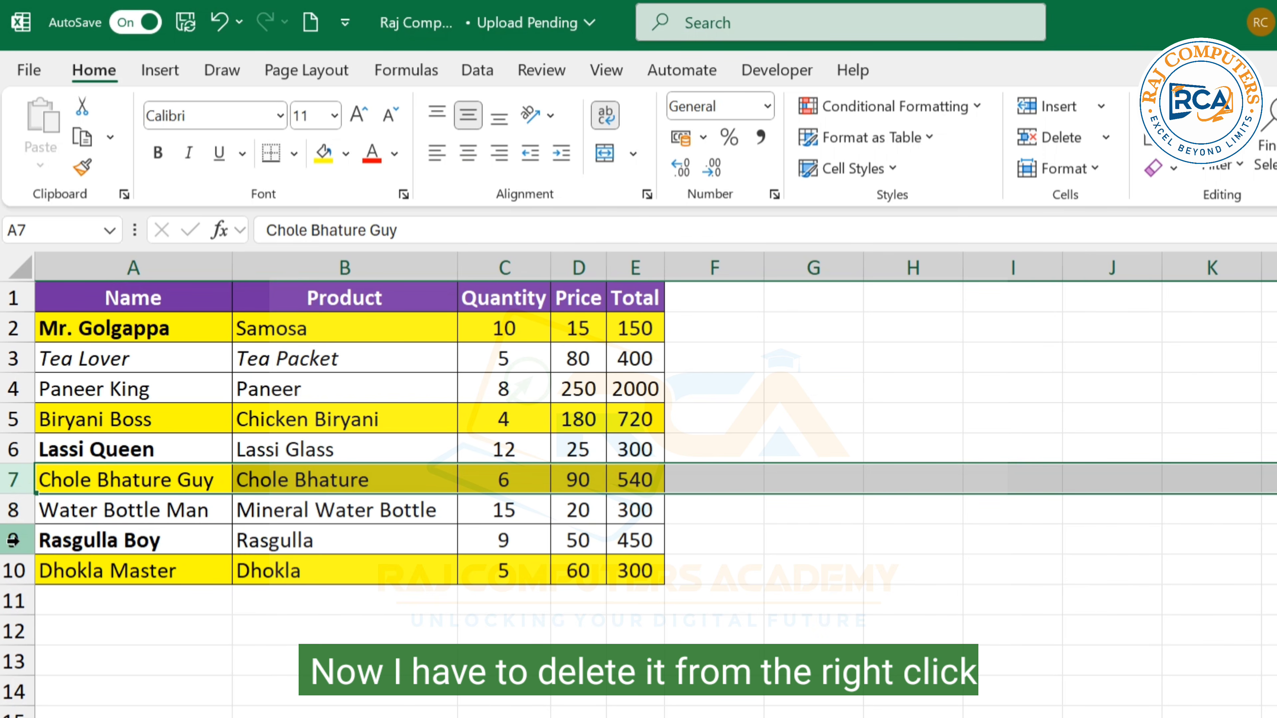
{"action": "left_click", "coordinate": [11, 539]}
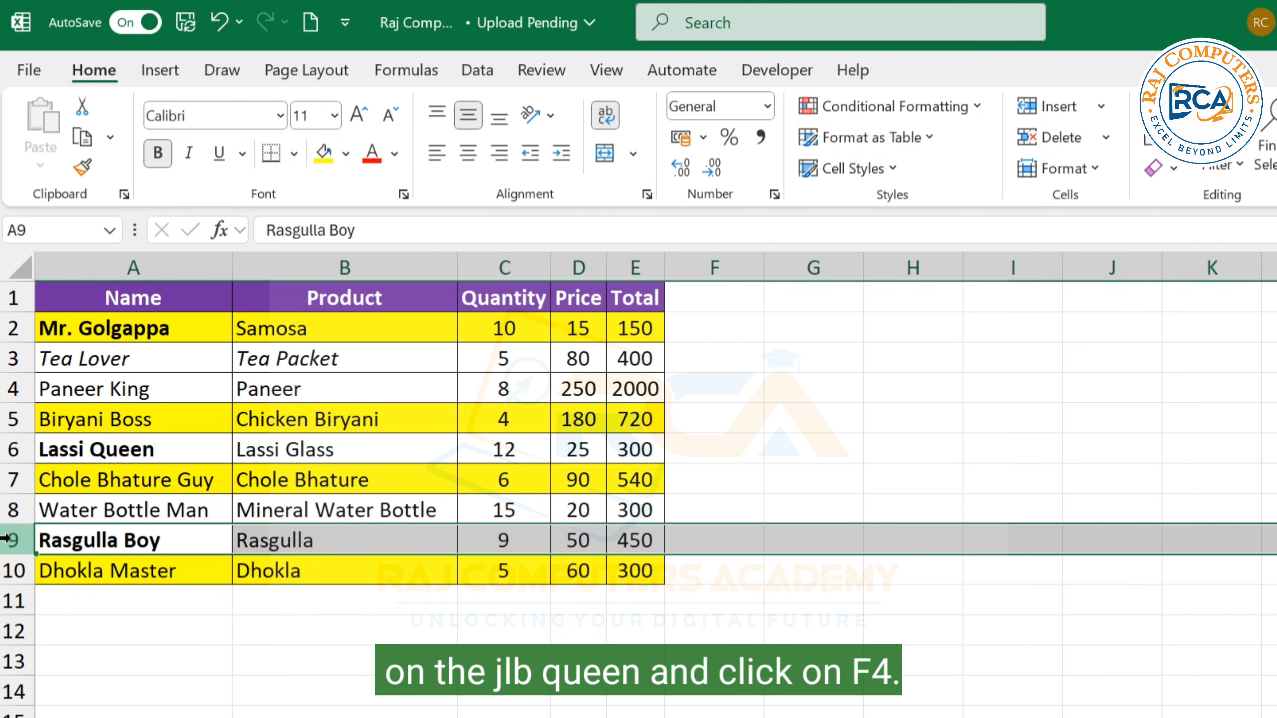
{"action": "key", "text": "F4"}
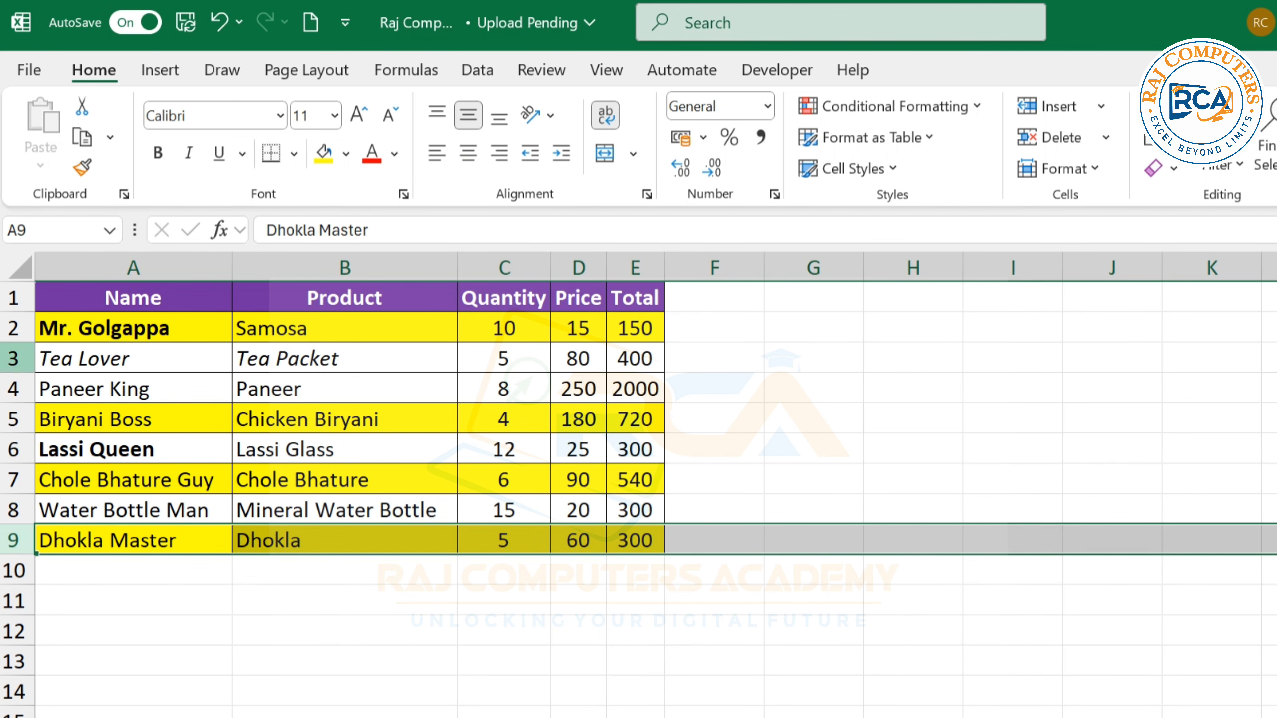
{"action": "left_click", "coordinate": [10, 358]}
{"action": "key", "text": "F4"}
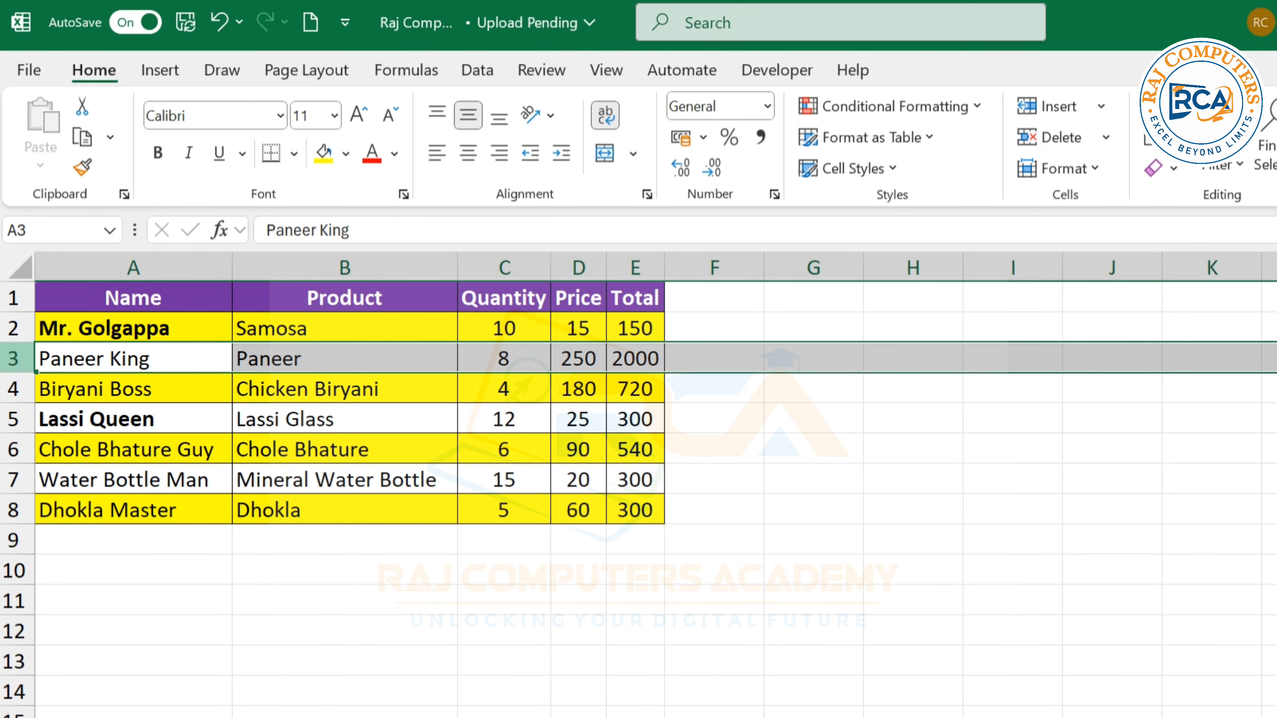
{"action": "left_click", "coordinate": [645, 591]}
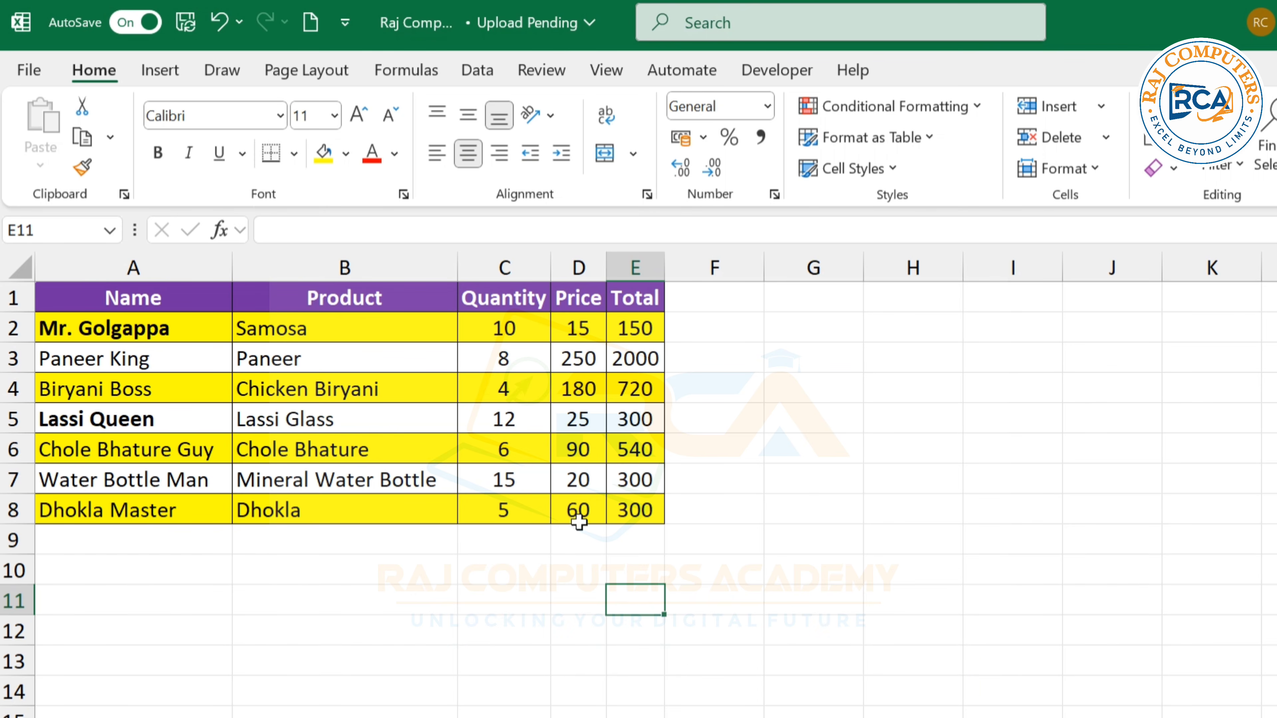
Apply all borders to the empty cells A11:D11 and repeat the same borders on A13:D13.
{"action": "left_click_drag", "start_coordinate": [149, 599], "coordinate": [581, 597]}
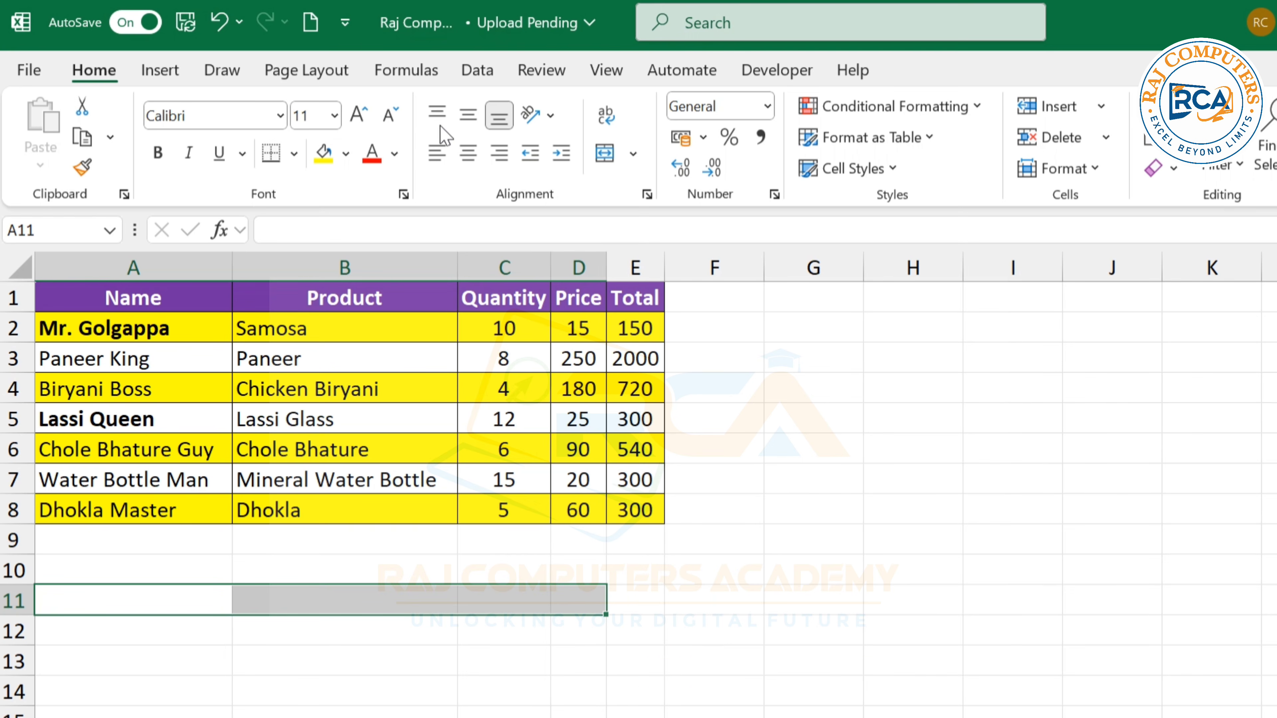
{"action": "left_click", "coordinate": [294, 153]}
{"action": "left_click", "coordinate": [324, 437]}
{"action": "left_click", "coordinate": [407, 688]}
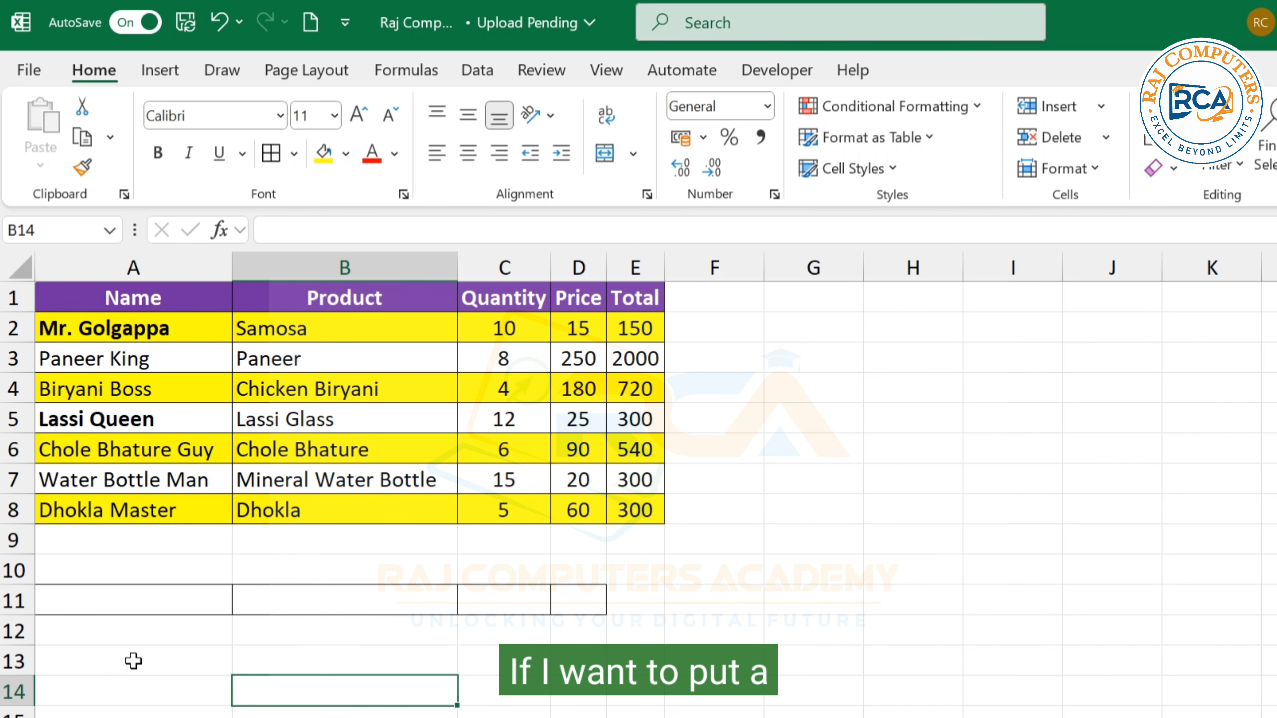
{"action": "left_click_drag", "start_coordinate": [113, 660], "coordinate": [564, 663]}
{"action": "key", "text": "F4"}
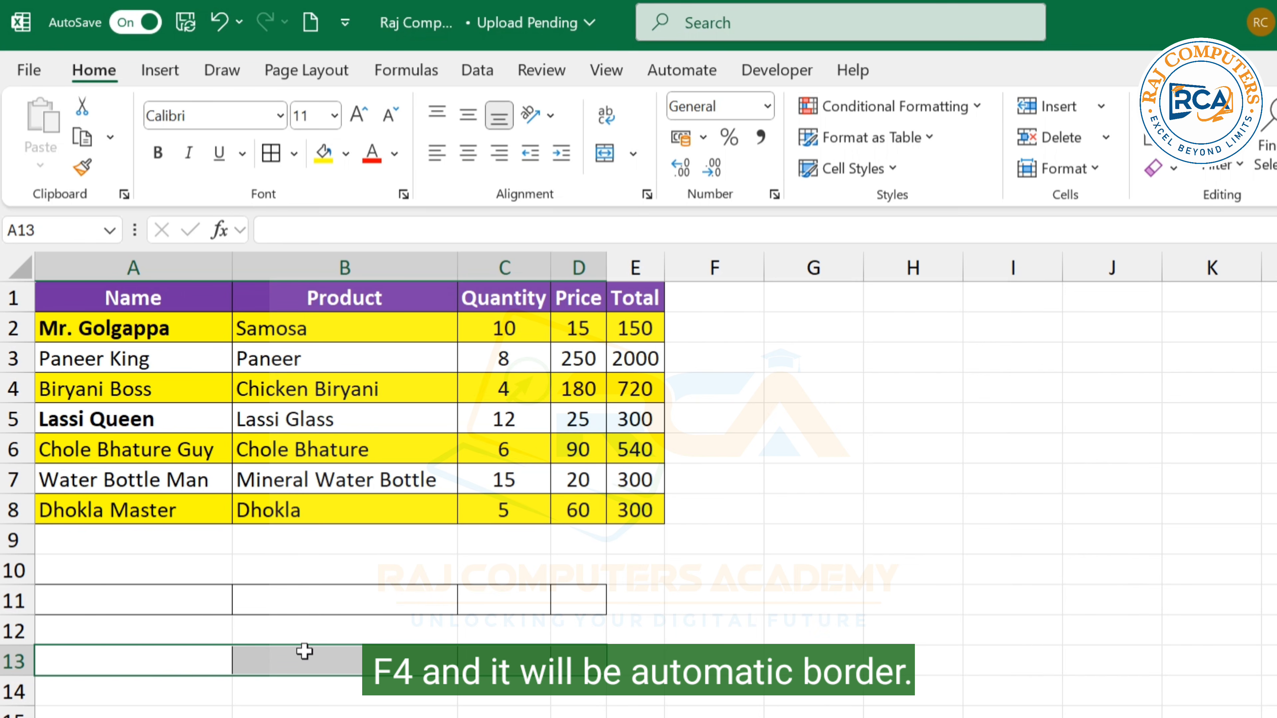
Merge and center cells A11:D11, and repeat the same merge on A13:D13 and A15:D15.
{"action": "left_click", "coordinate": [704, 652]}
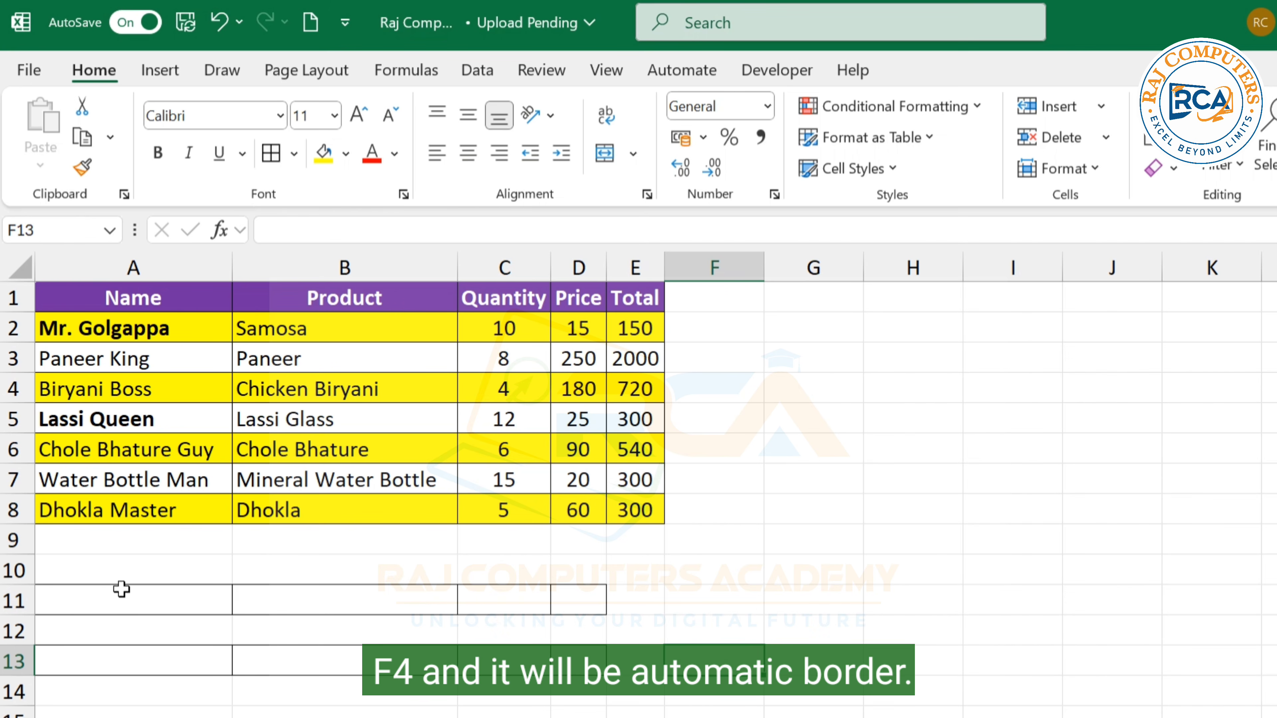
{"action": "left_click_drag", "start_coordinate": [63, 596], "coordinate": [570, 596]}
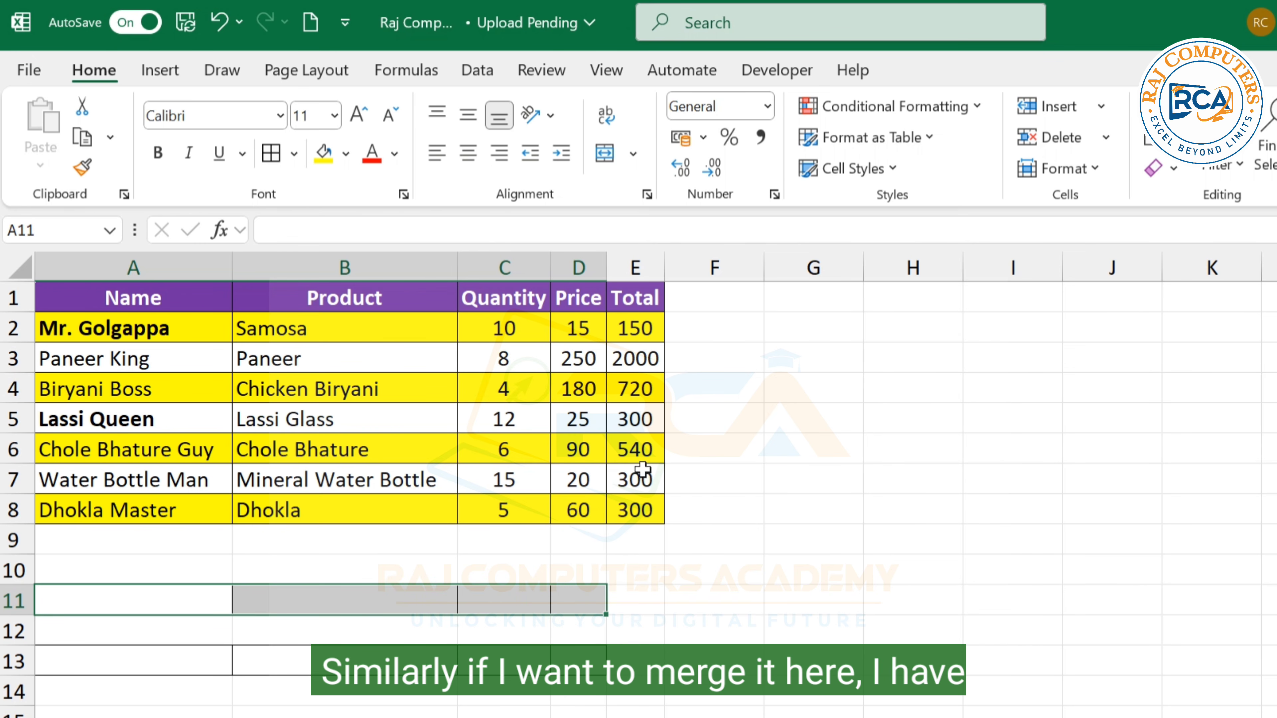
{"action": "left_click", "coordinate": [604, 152]}
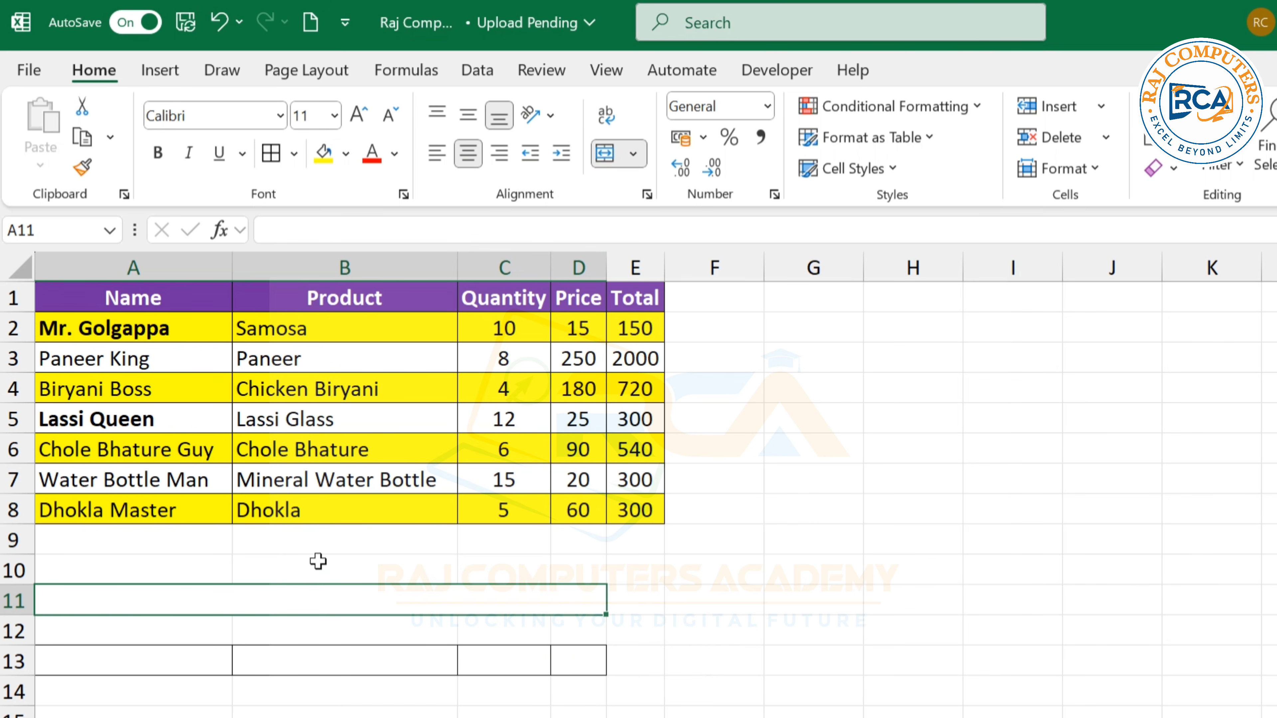
{"action": "left_click_drag", "start_coordinate": [92, 670], "coordinate": [578, 653]}
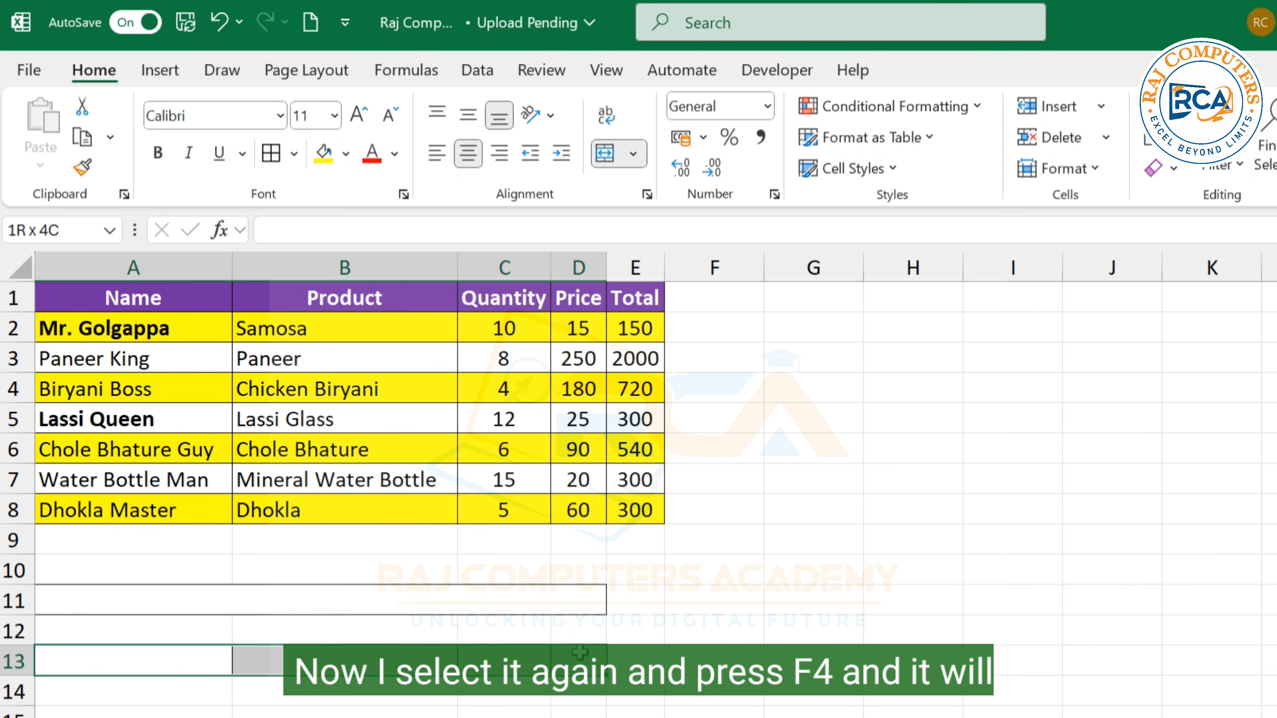
{"action": "key", "text": "F4"}
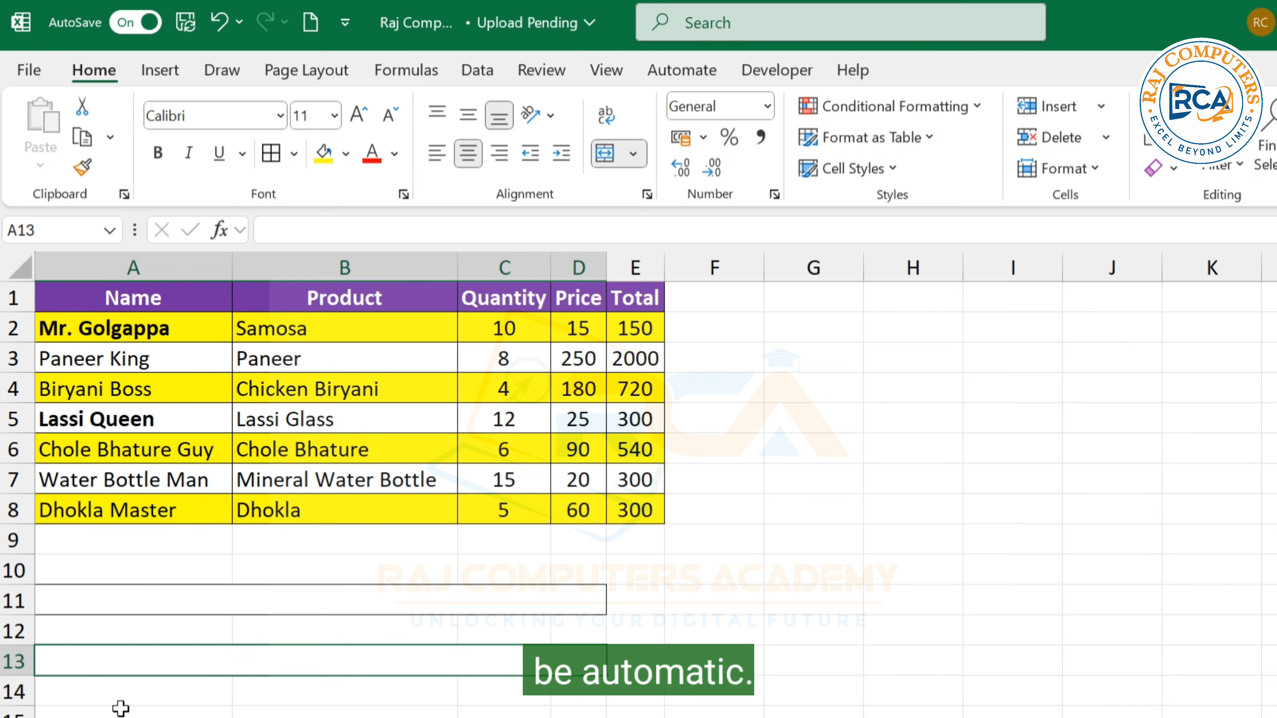
{"action": "left_click_drag", "start_coordinate": [82, 711], "coordinate": [564, 712]}
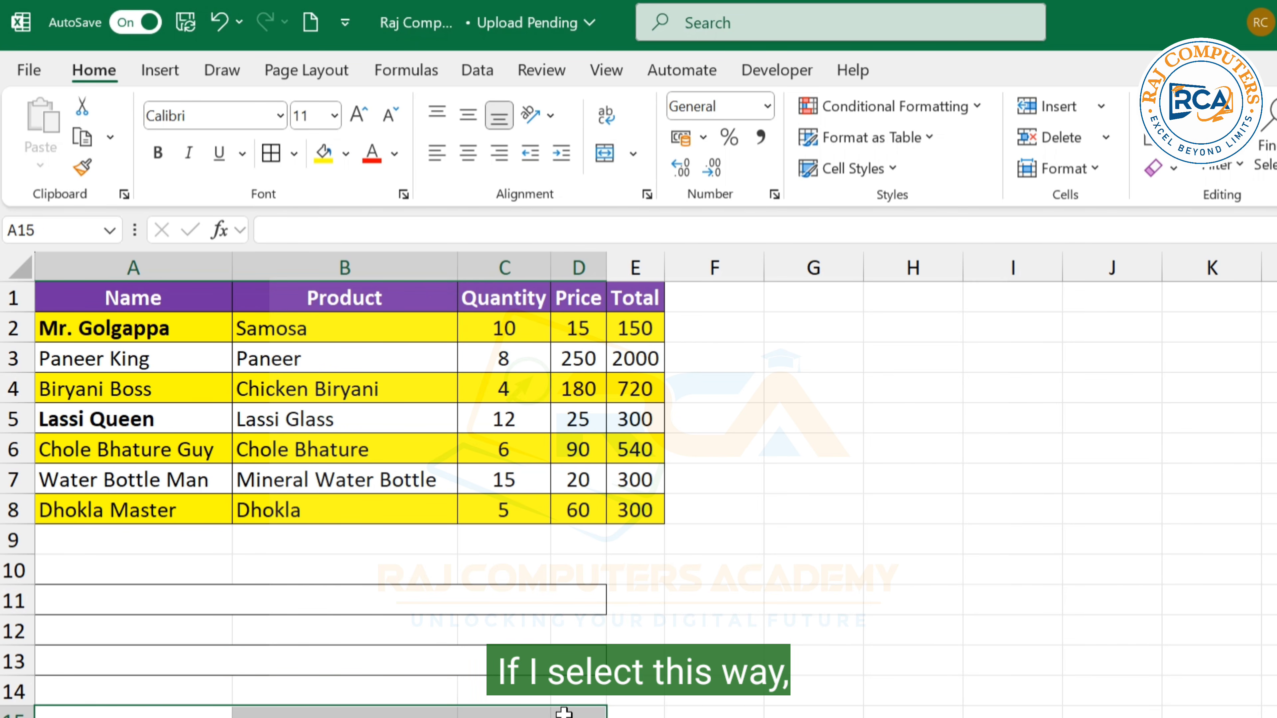
{"action": "key", "text": "F4"}
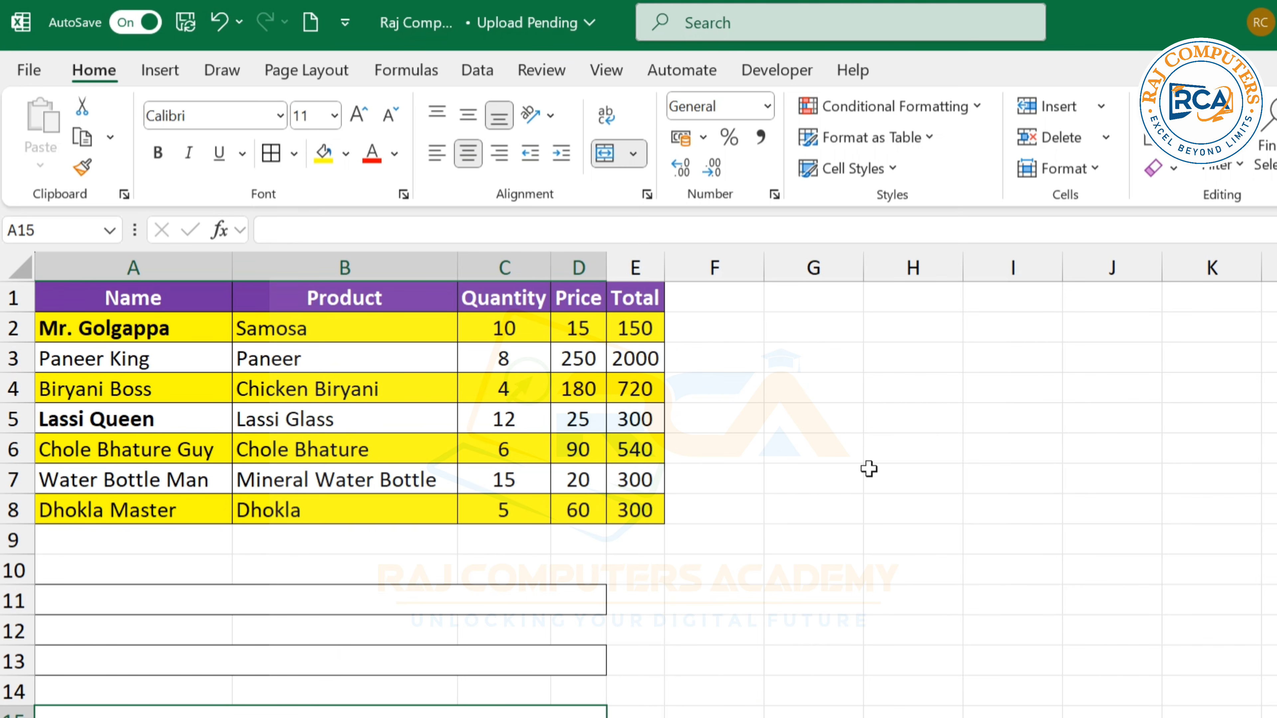
Copy the Price values D2:D8 to the cells starting at G2, and enter 5 in H2.
{"action": "left_click", "coordinate": [809, 362]}
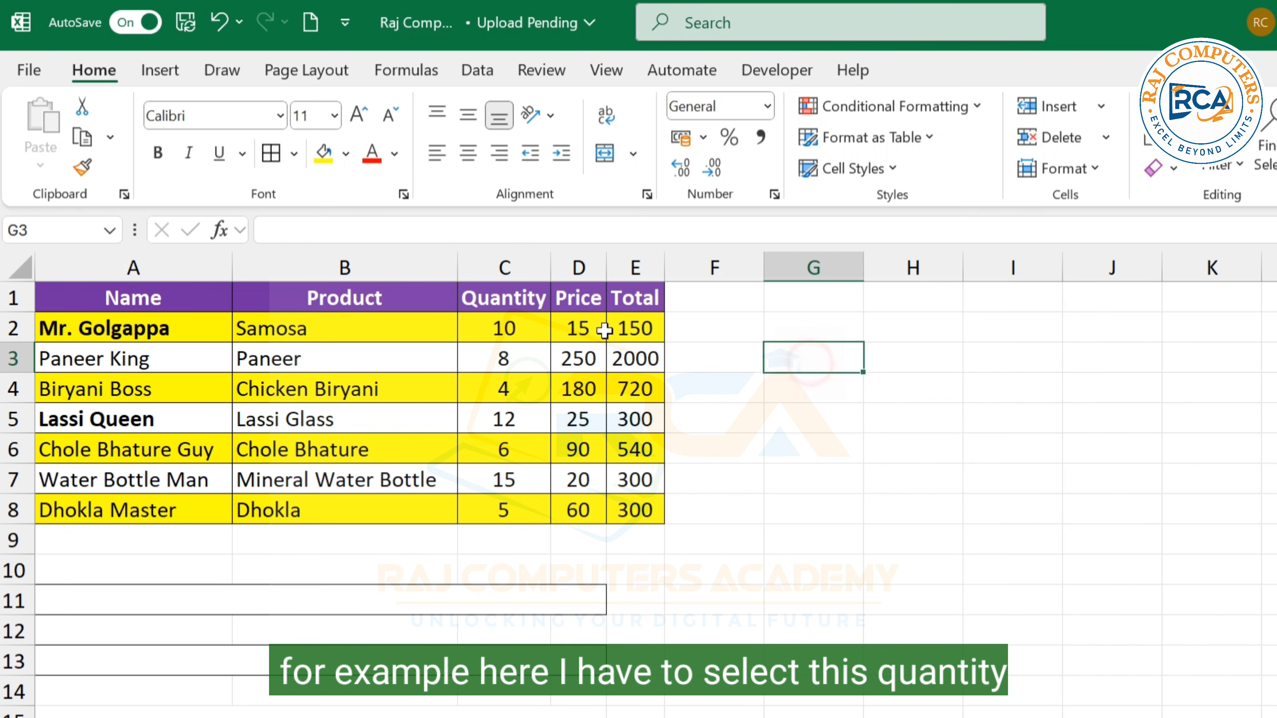
{"action": "left_click", "coordinate": [578, 328]}
{"action": "left_click_drag", "start_coordinate": [578, 328], "coordinate": [594, 511]}
{"action": "key", "text": "ctrl+c"}
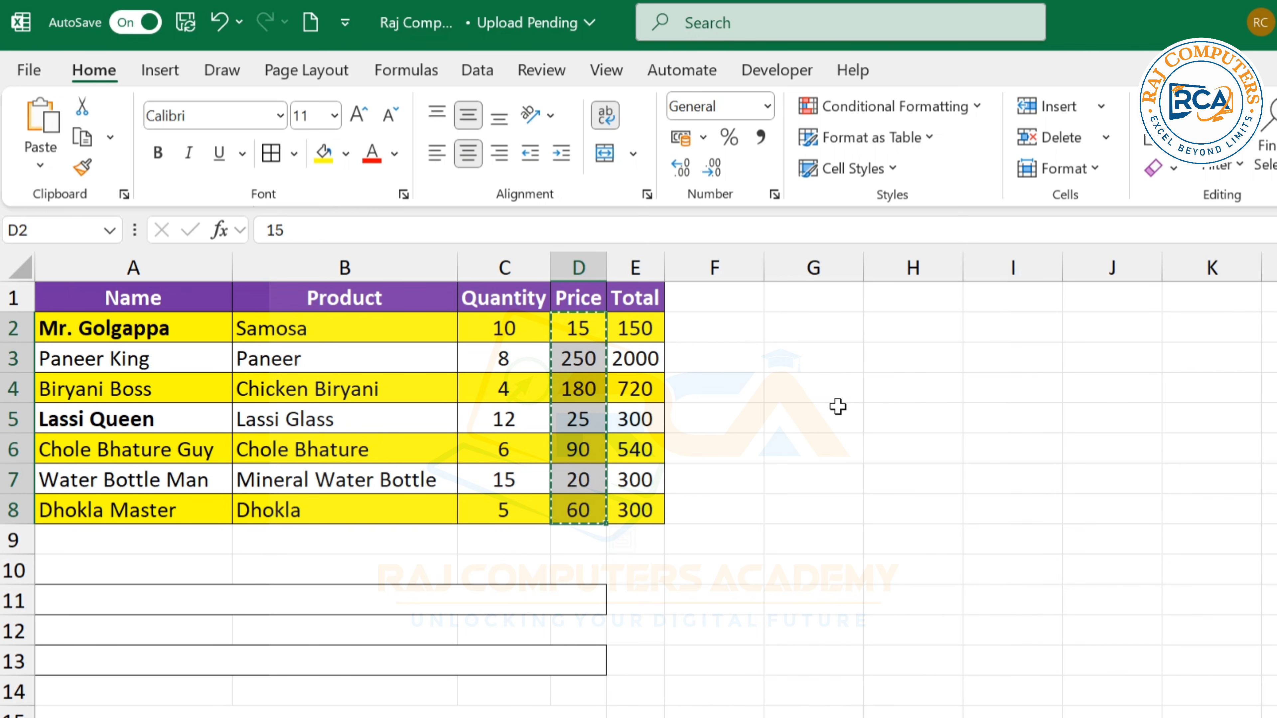
{"action": "left_click", "coordinate": [811, 322]}
{"action": "key", "text": "ctrl+v"}
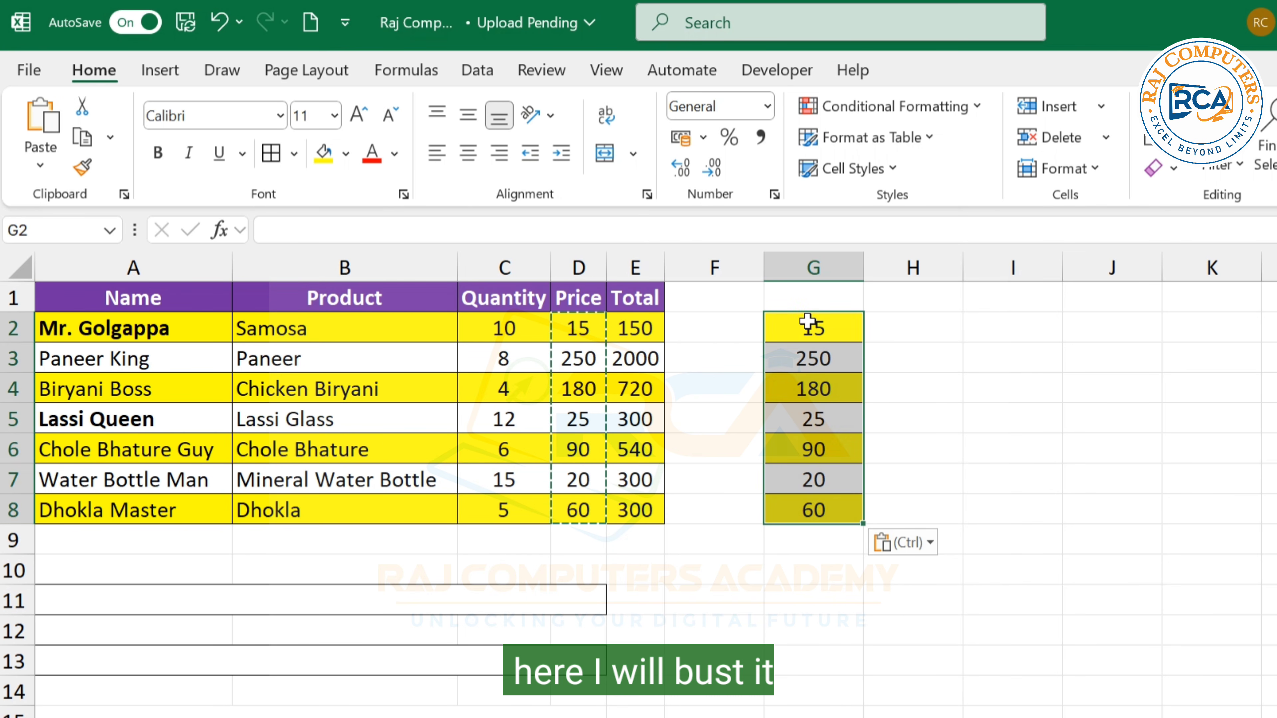
{"action": "key", "text": "Escape"}
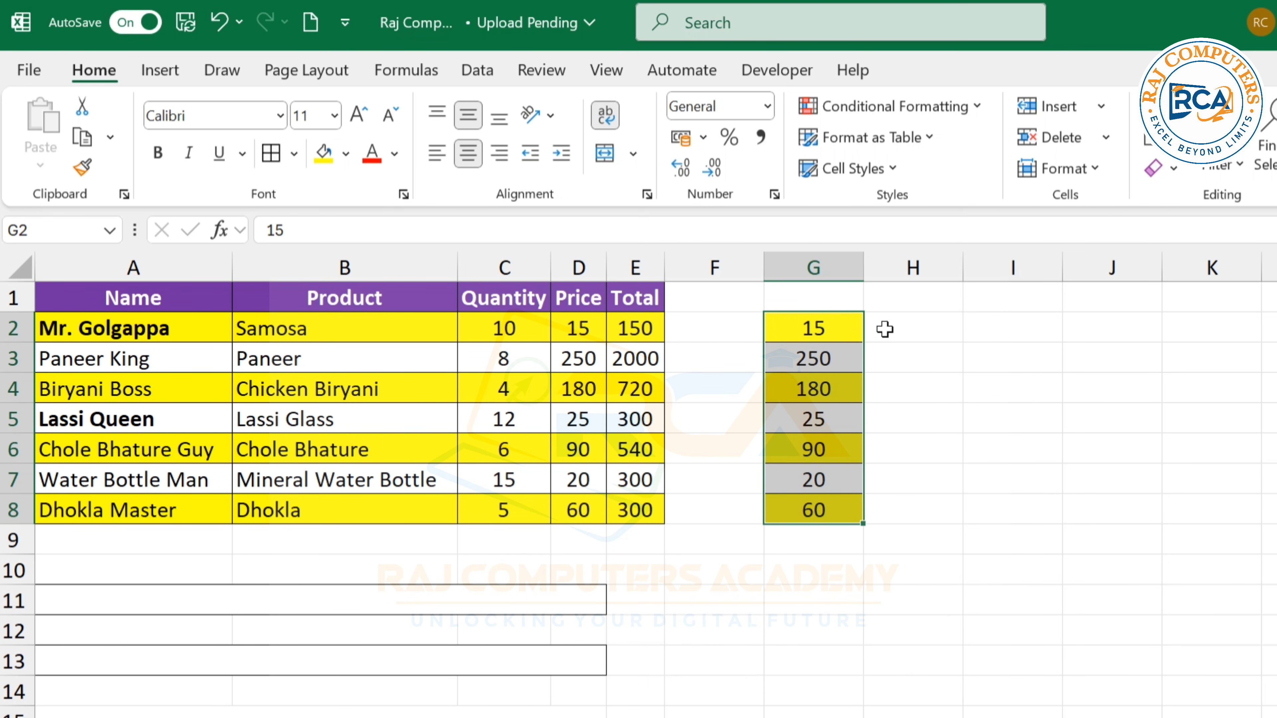
{"action": "left_click", "coordinate": [951, 328]}
{"action": "type", "text": "5"}
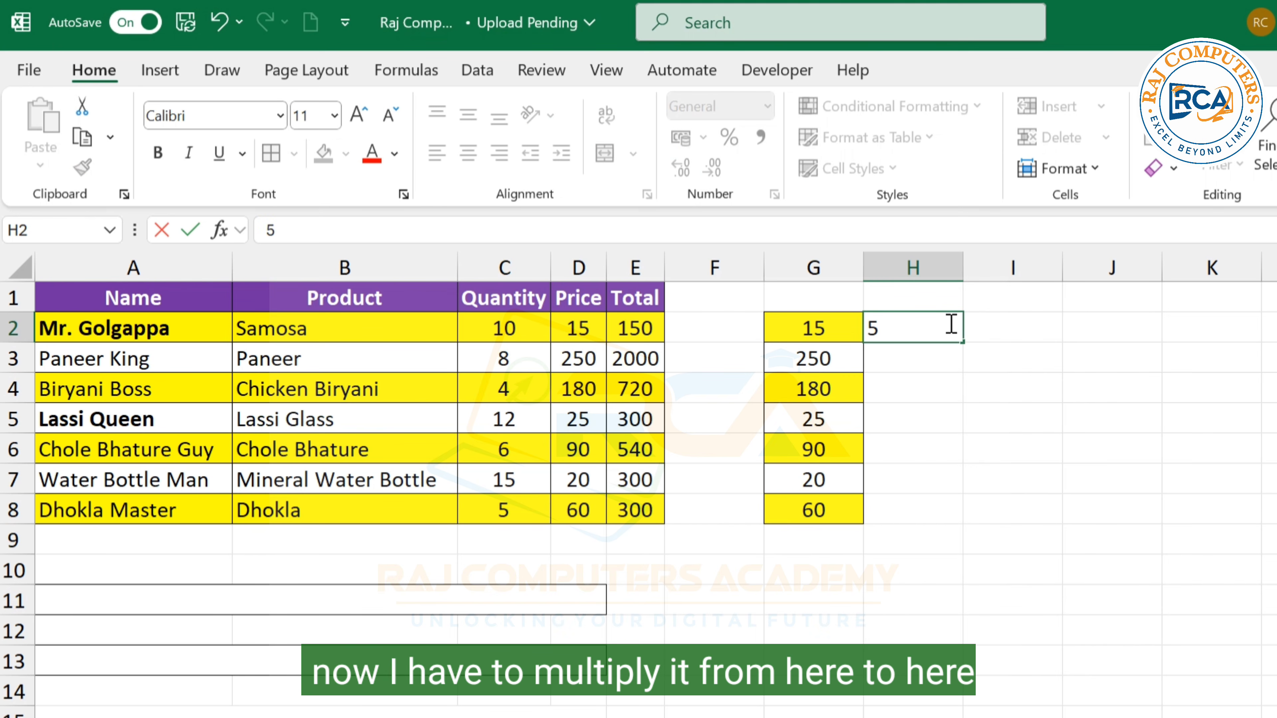
Enter the formula =G2*H2 in I2 and fill it down to I8.
{"action": "left_click", "coordinate": [993, 329]}
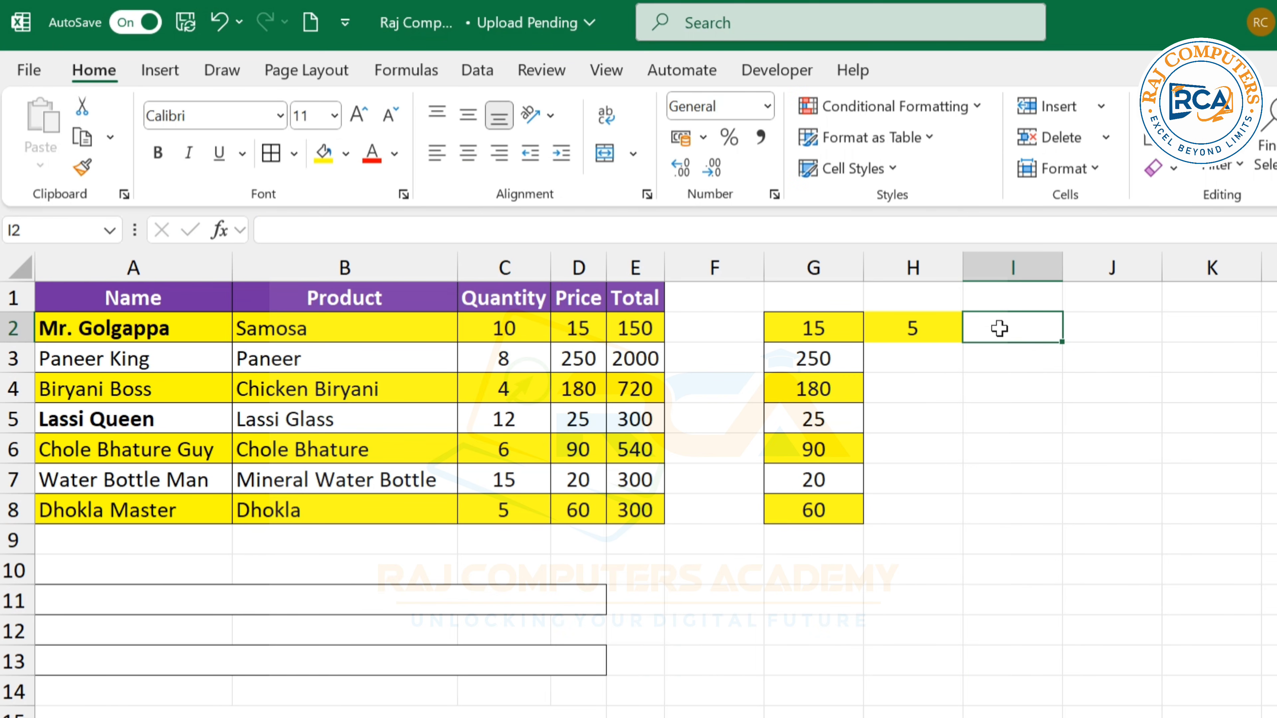
{"action": "type", "text": "="}
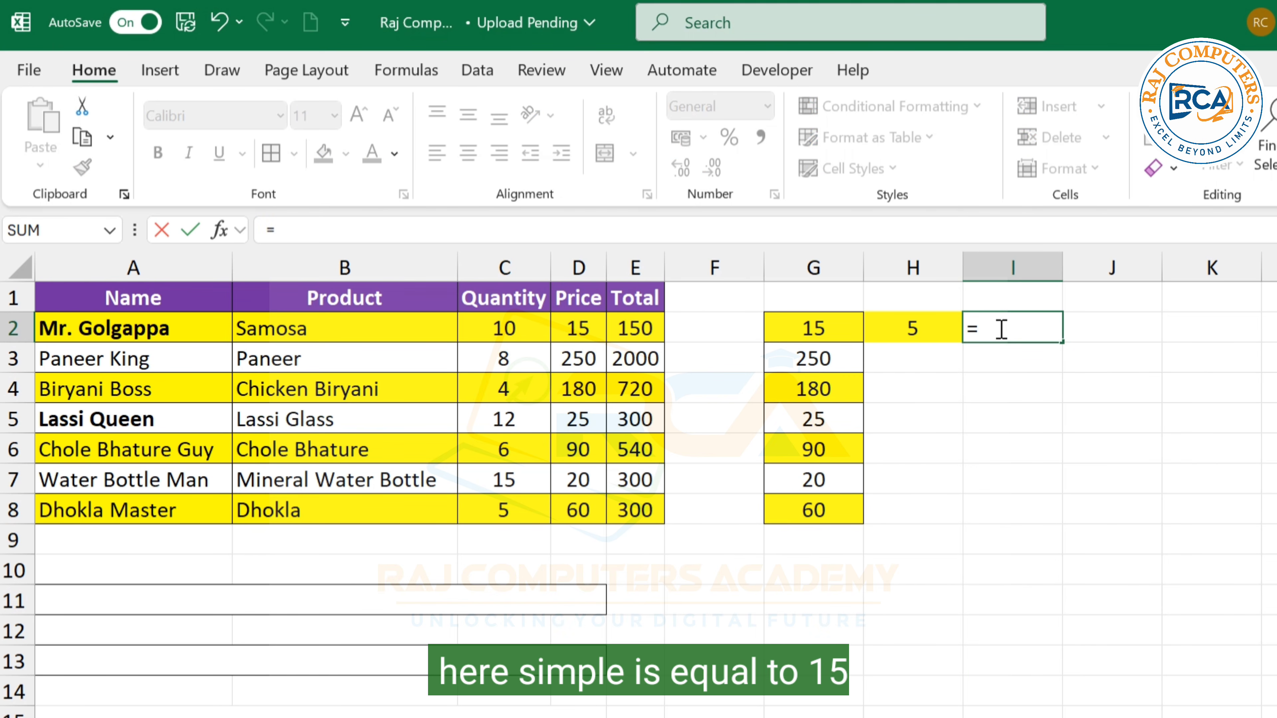
{"action": "left_click", "coordinate": [805, 322]}
{"action": "type", "text": "*"}
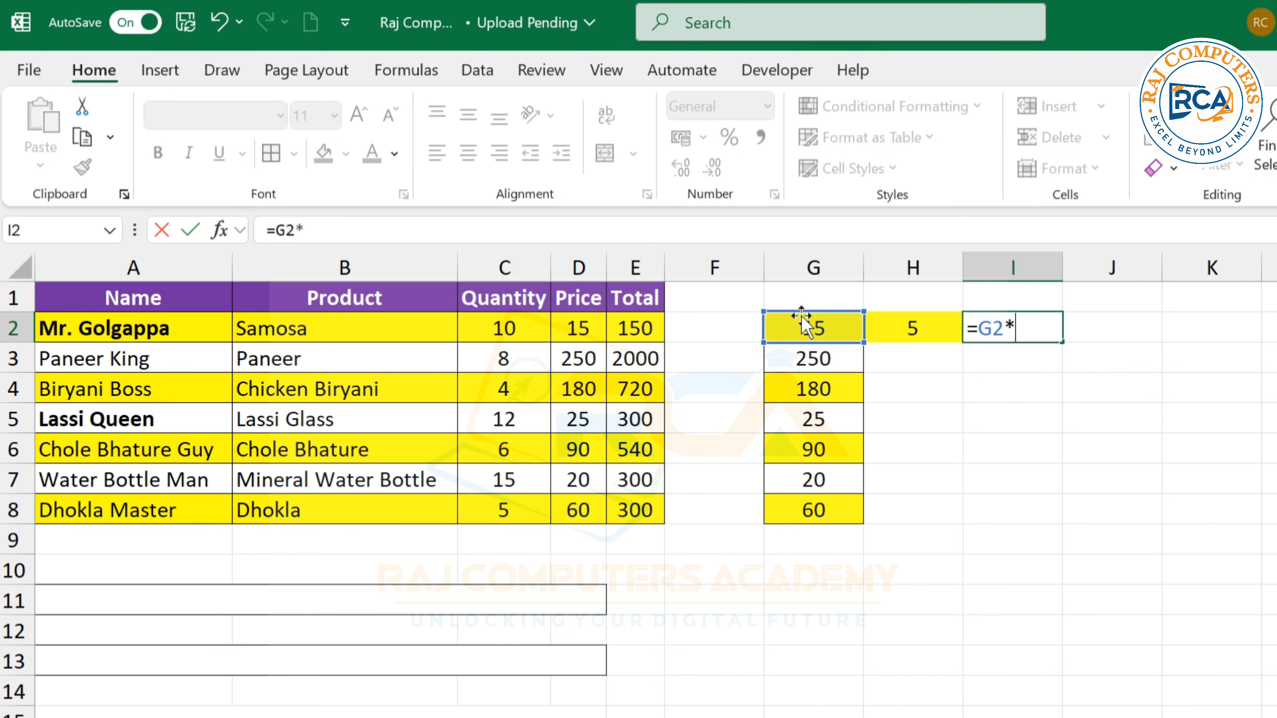
{"action": "left_click", "coordinate": [895, 325]}
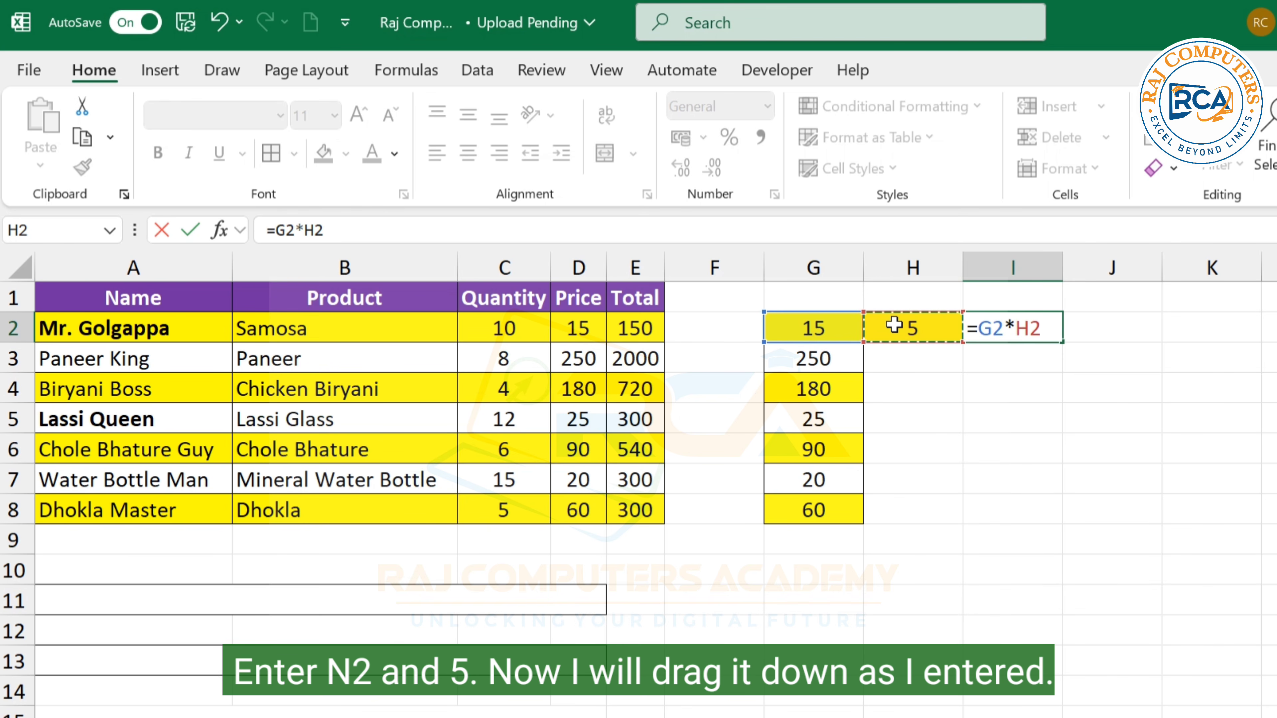
{"action": "key", "text": "Return"}
{"action": "left_click", "coordinate": [994, 325]}
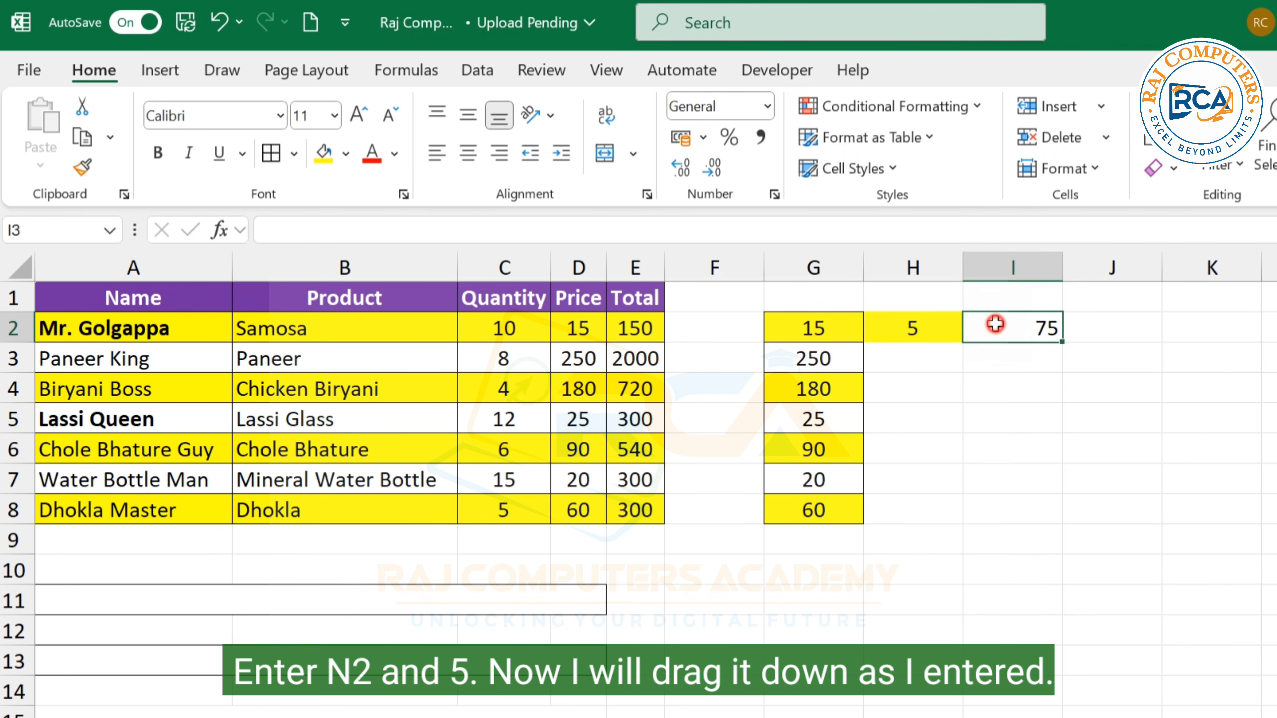
{"action": "left_click_drag", "start_coordinate": [1062, 345], "coordinate": [1081, 519]}
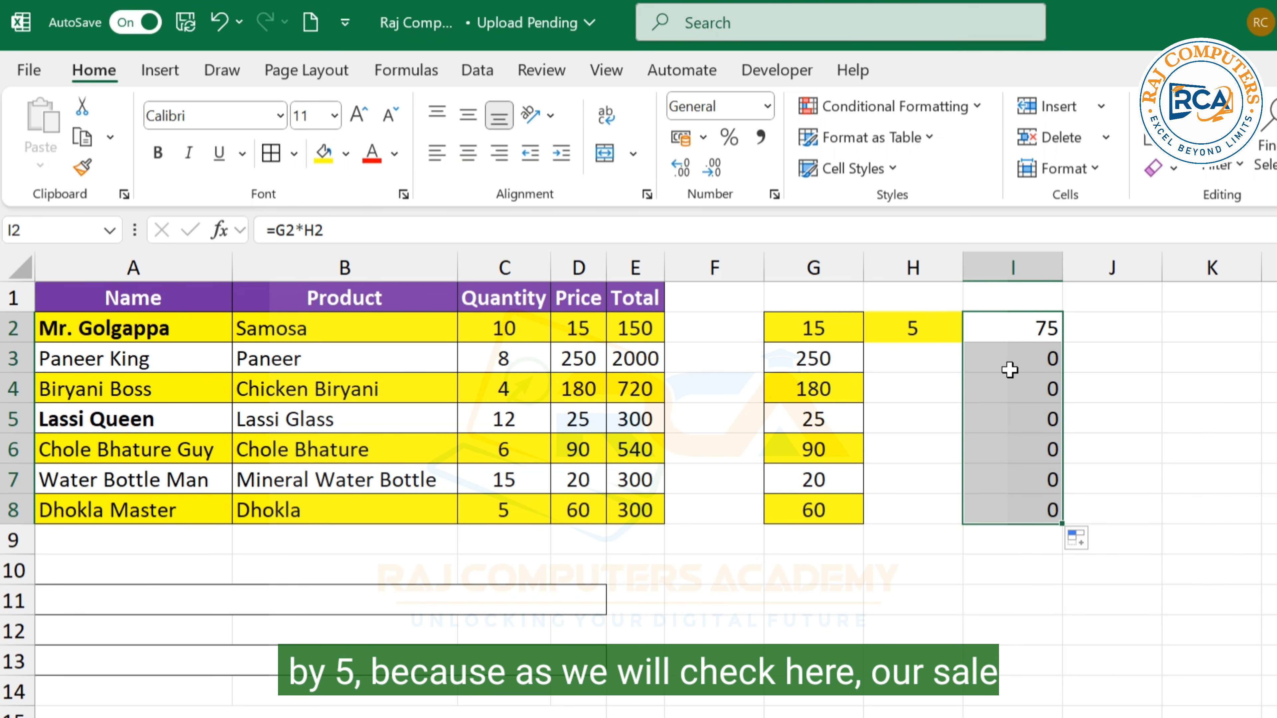
Check the filled formula in I3 against the cells it references, and clear I2:I8.
{"action": "left_click", "coordinate": [1010, 361]}
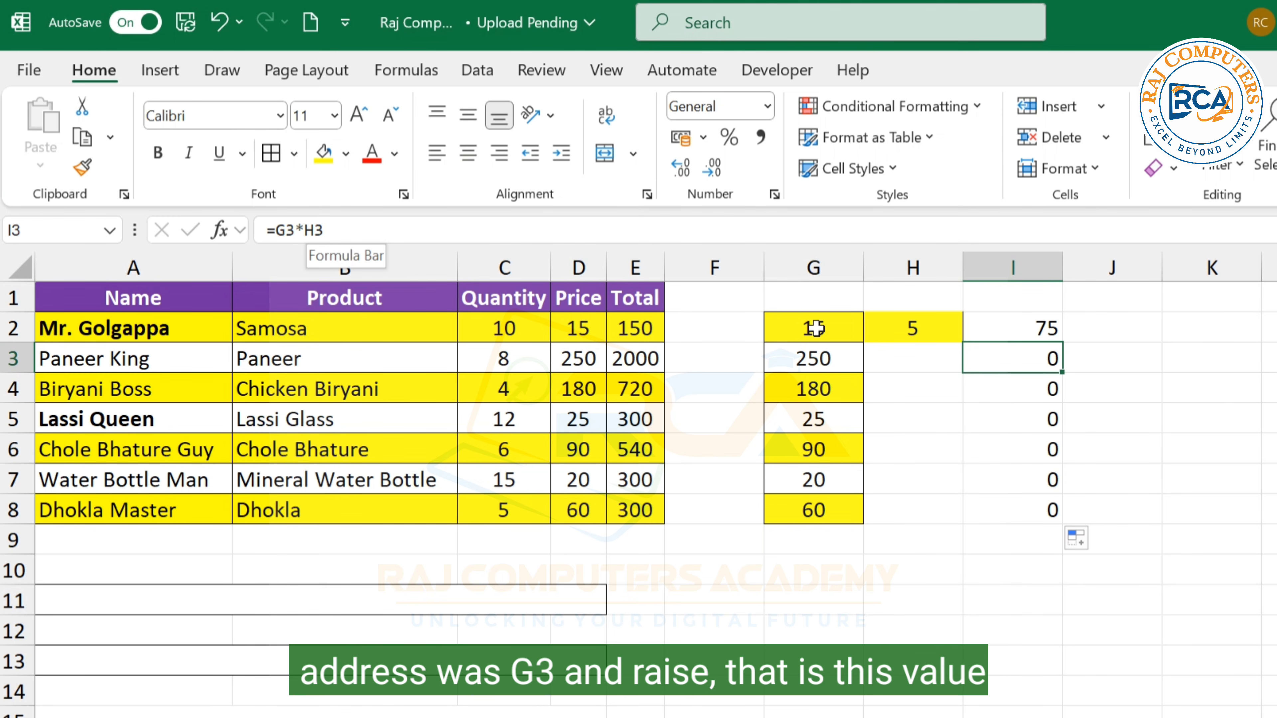
{"action": "left_click", "coordinate": [846, 349]}
{"action": "left_click", "coordinate": [915, 349]}
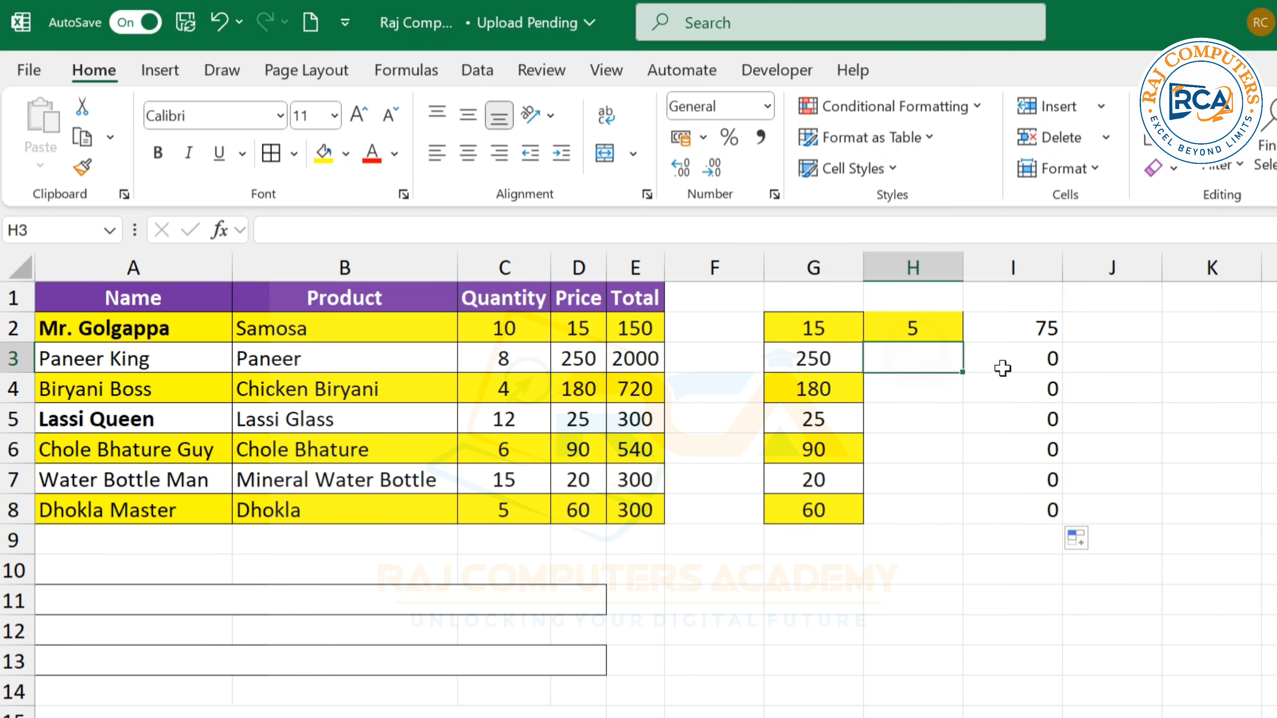
{"action": "left_click", "coordinate": [1039, 327]}
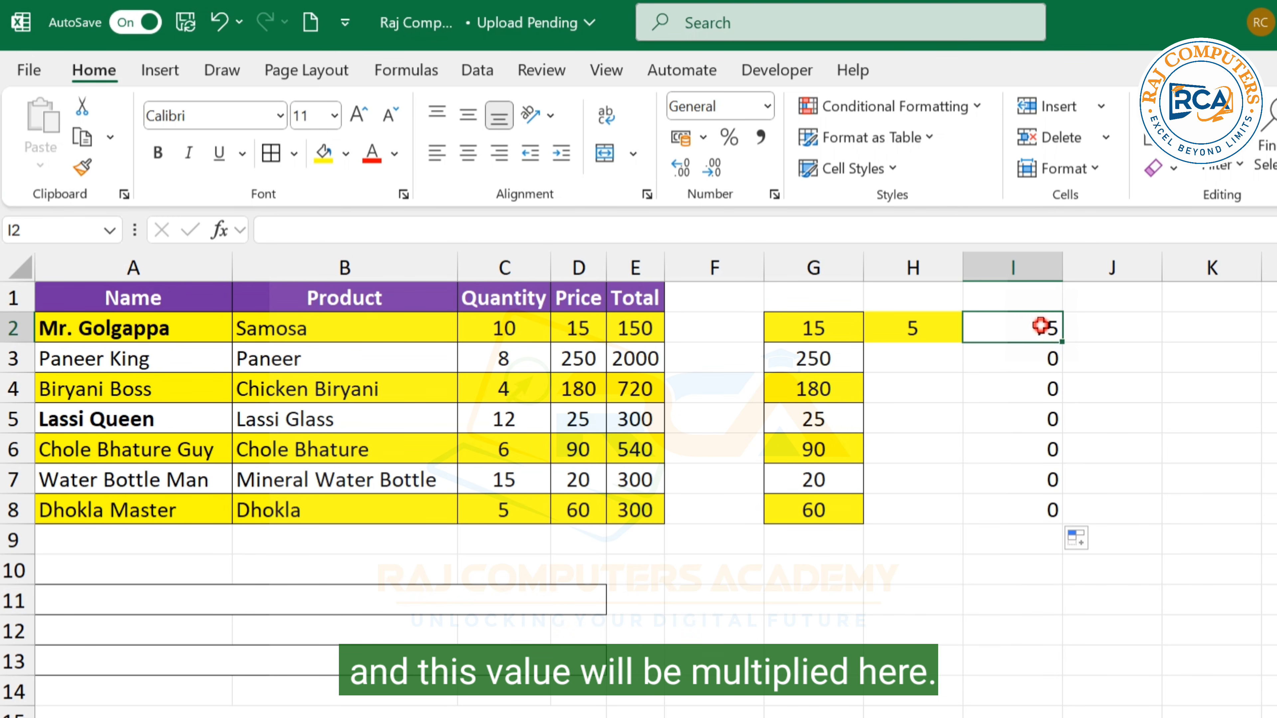
{"action": "left_click", "coordinate": [1041, 366]}
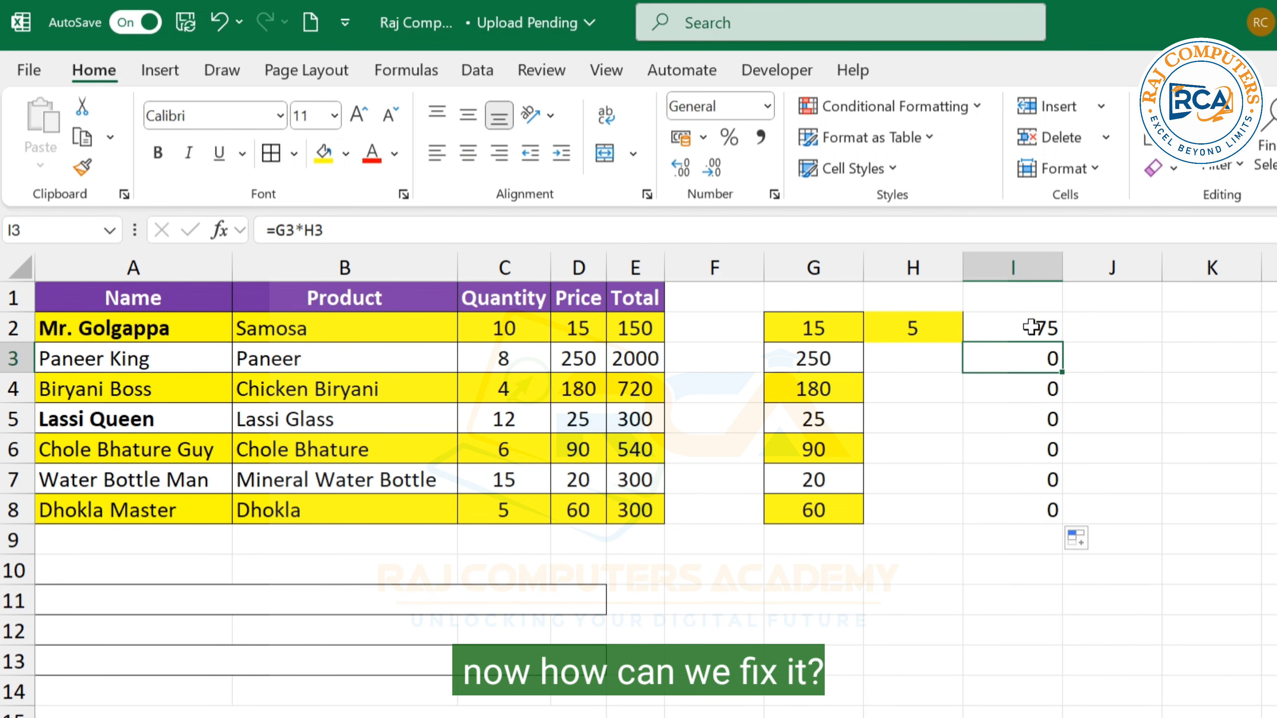
{"action": "left_click_drag", "start_coordinate": [1031, 327], "coordinate": [1026, 510]}
{"action": "key", "text": "Delete"}
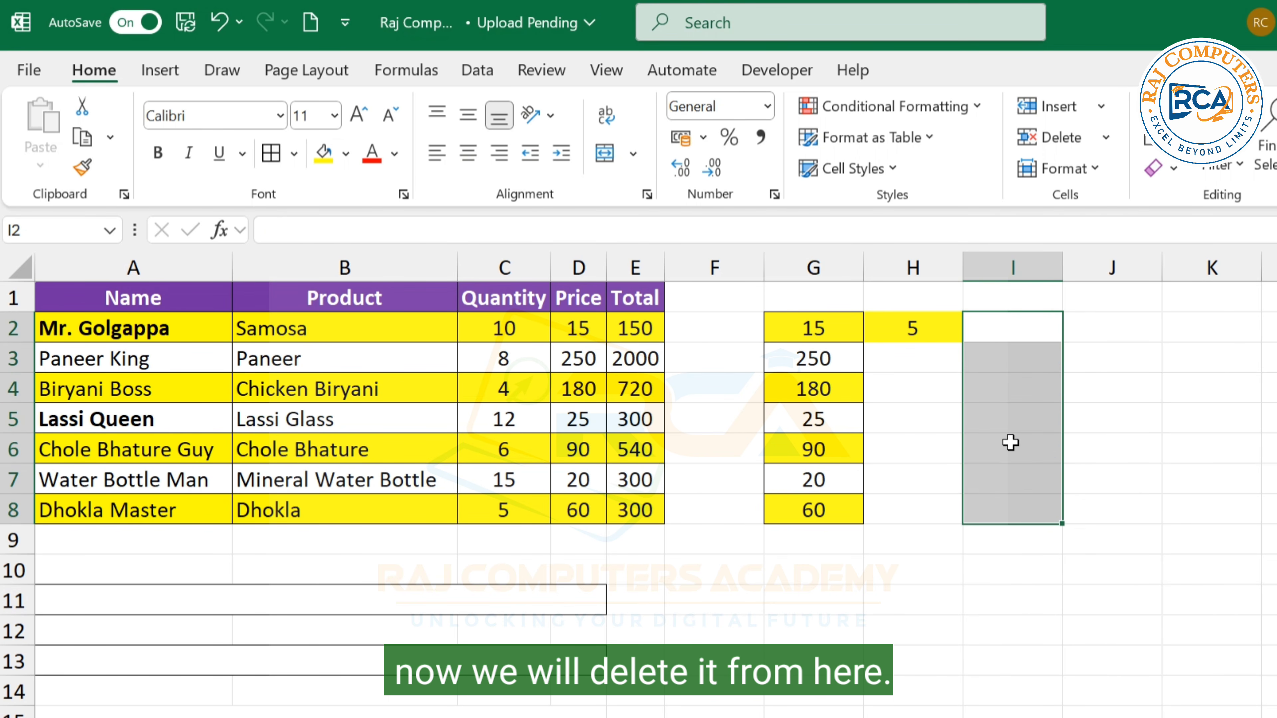
Enter =G2*$H$2 in I2 with an absolute reference to H2, and fill the formula down to I8.
{"action": "left_click", "coordinate": [990, 327]}
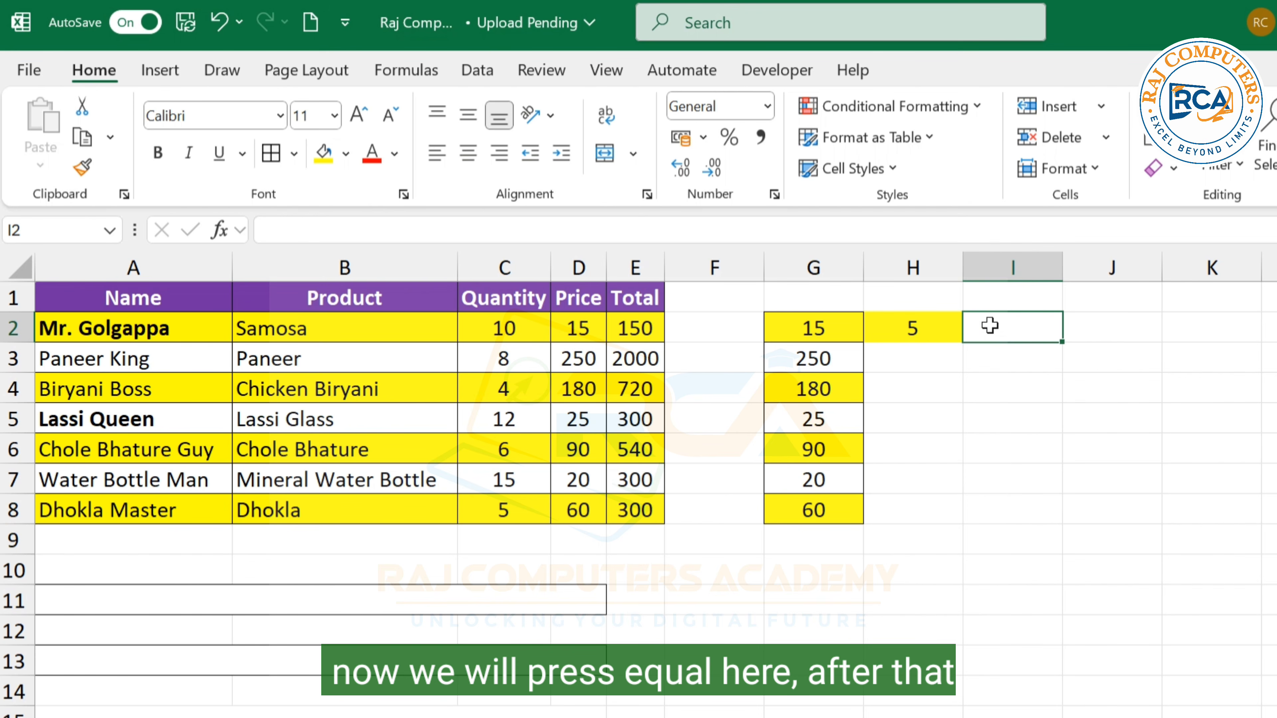
{"action": "type", "text": "="}
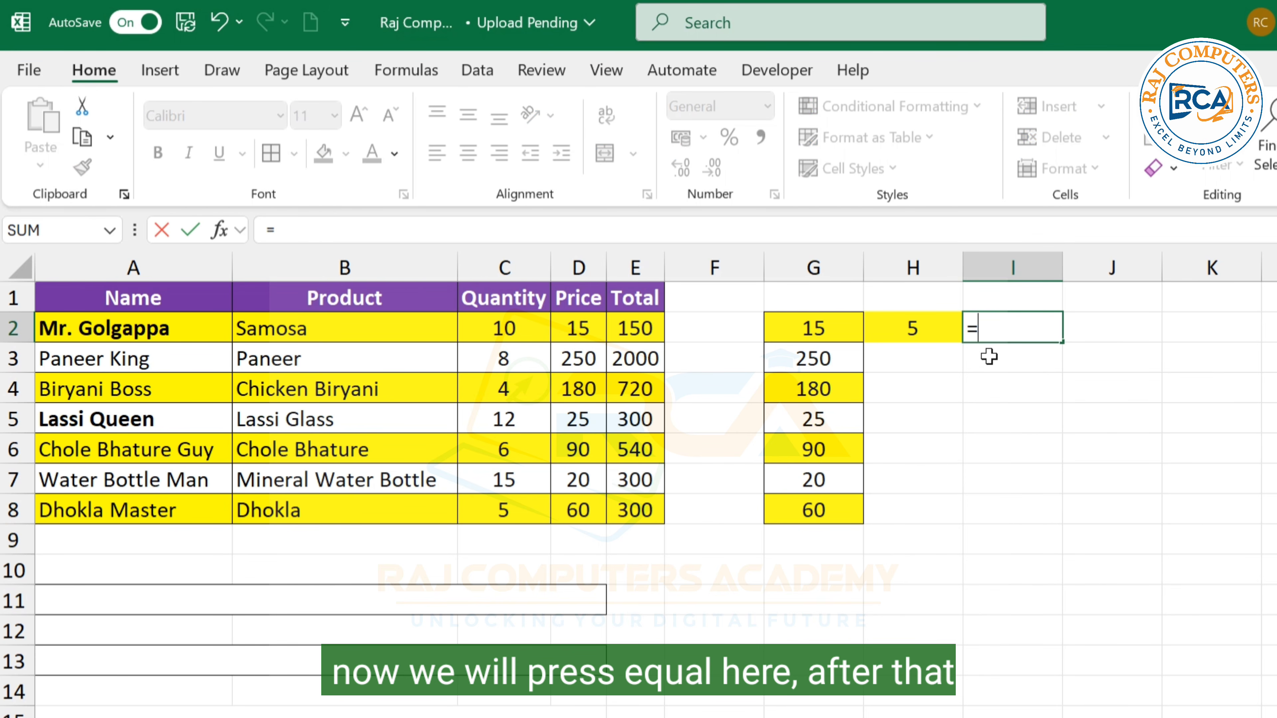
{"action": "left_click", "coordinate": [815, 328]}
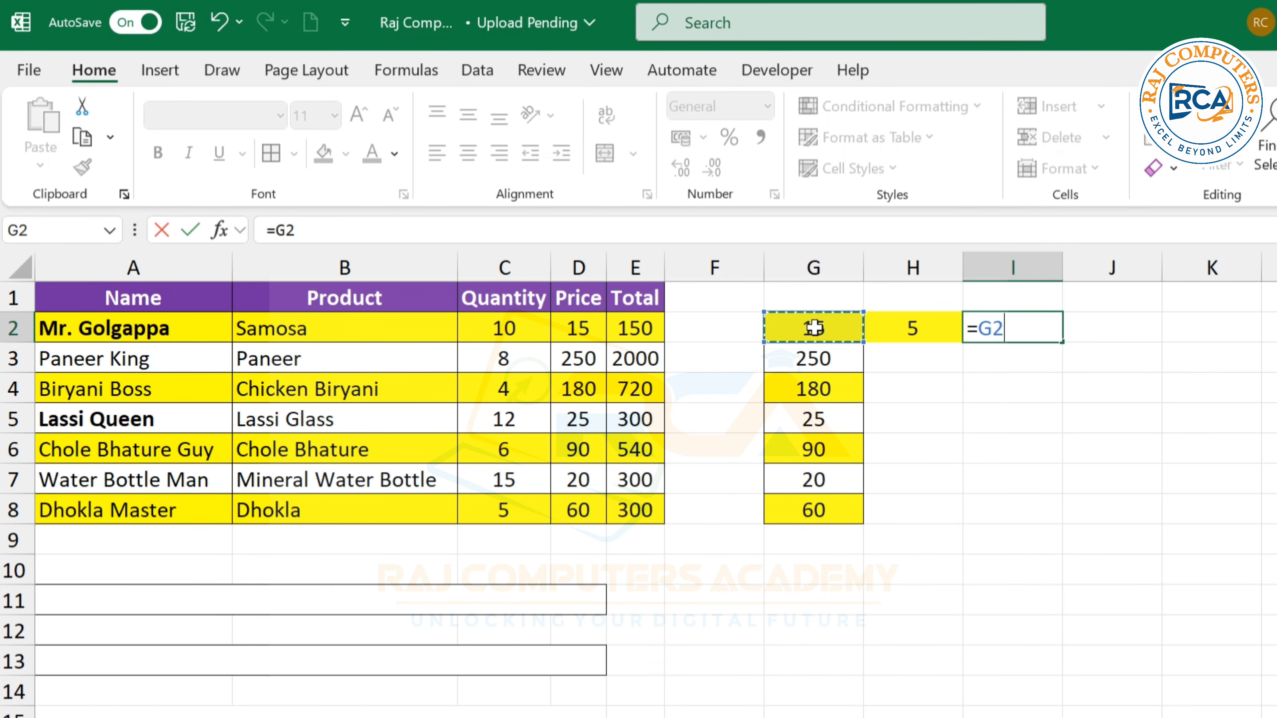
{"action": "type", "text": "*"}
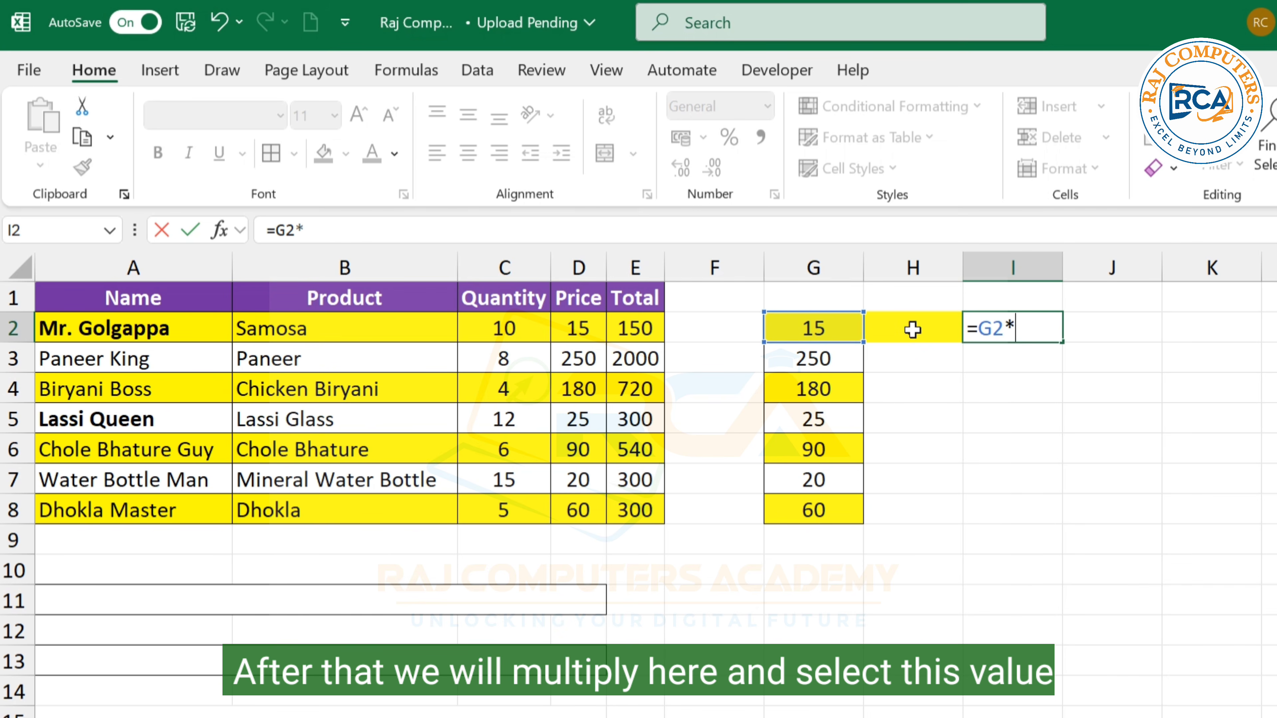
{"action": "left_click", "coordinate": [913, 328]}
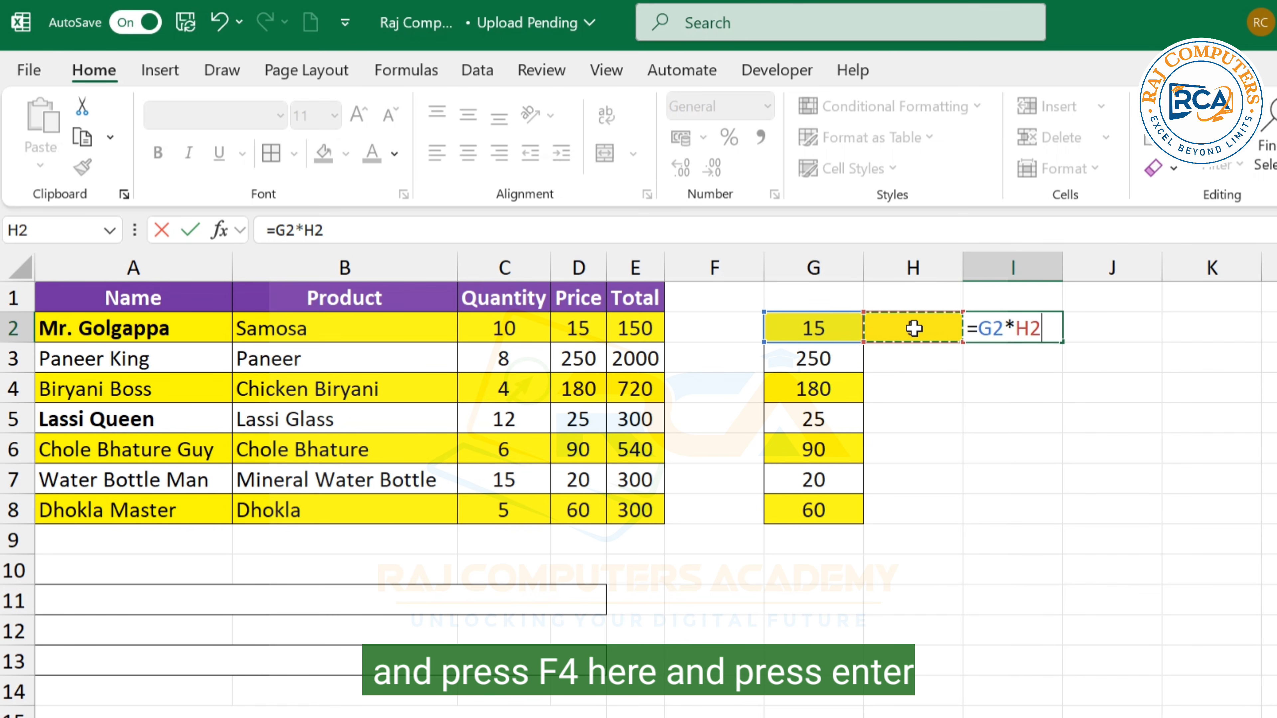
{"action": "key", "text": "F4"}
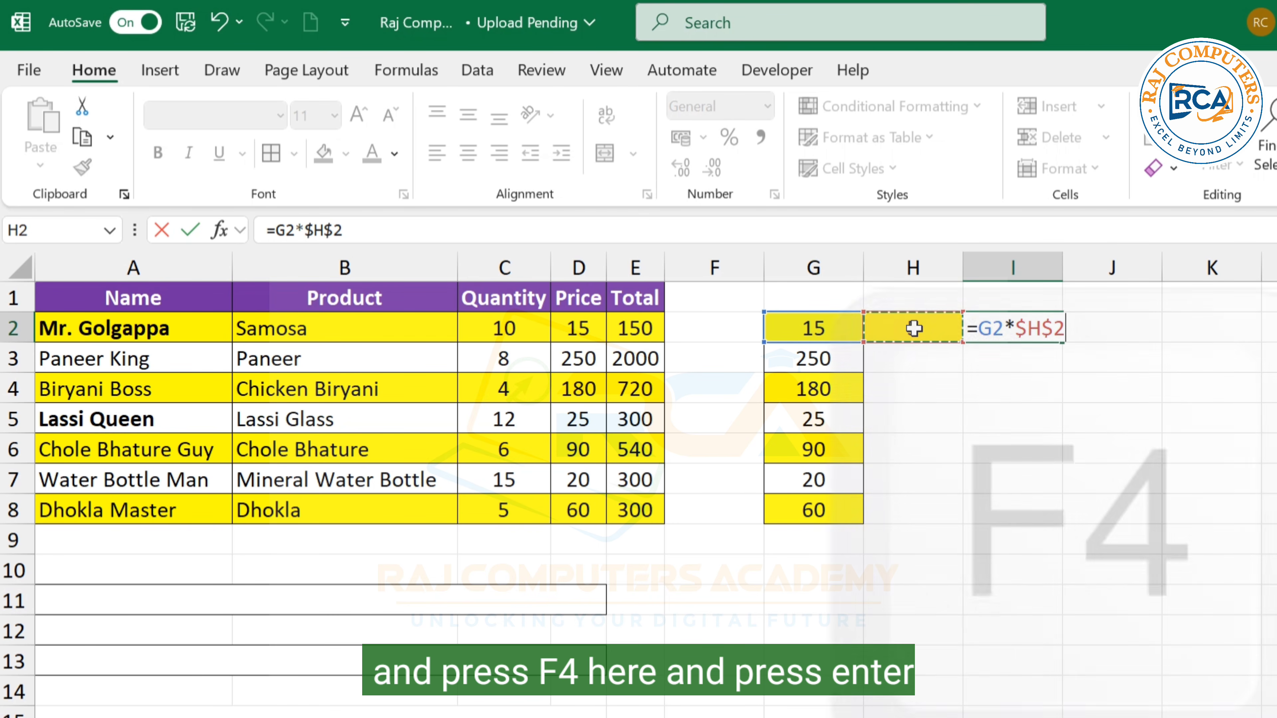
{"action": "key", "text": "Return"}
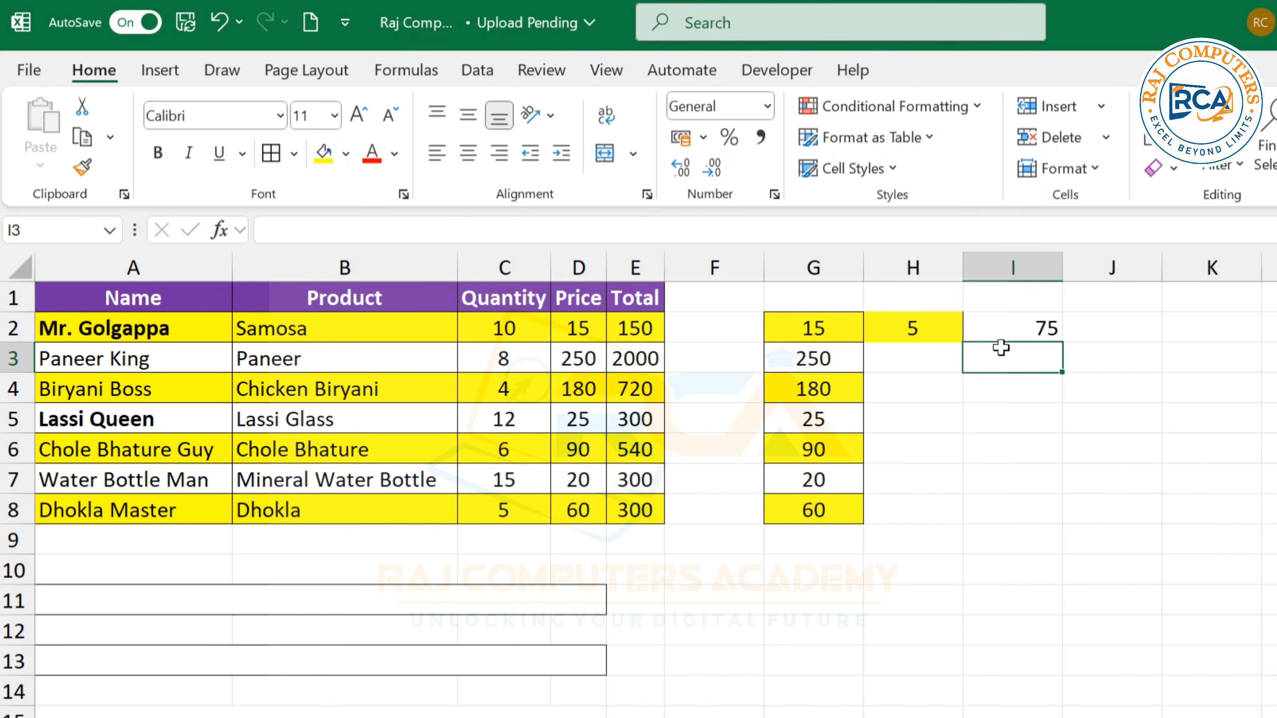
{"action": "left_click", "coordinate": [1006, 333]}
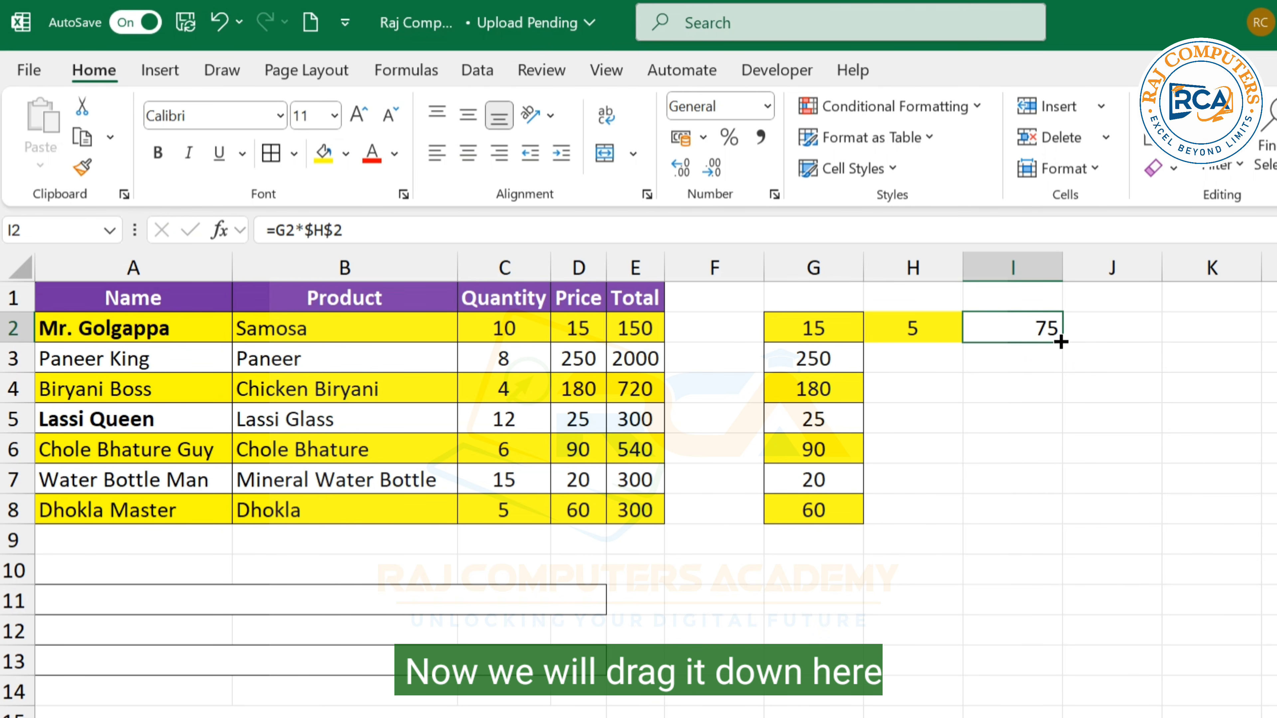
{"action": "left_click_drag", "start_coordinate": [1061, 343], "coordinate": [1054, 518]}
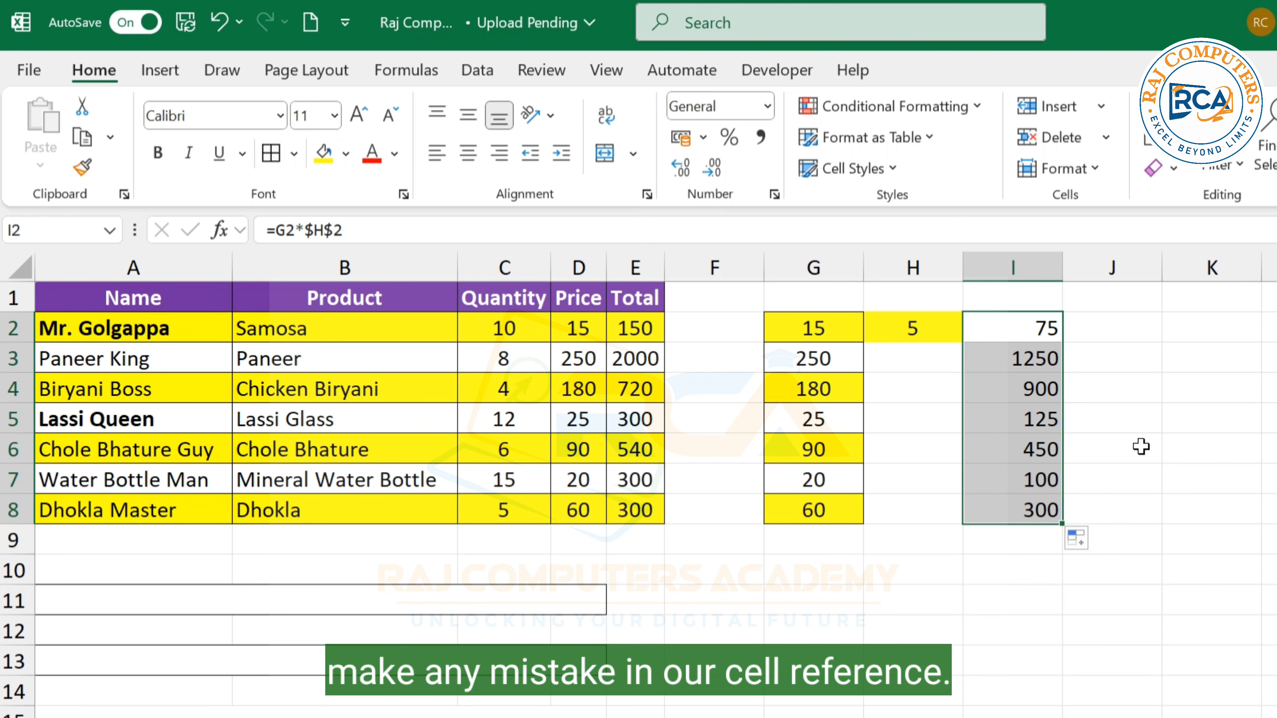
{"action": "key", "text": "Return"}
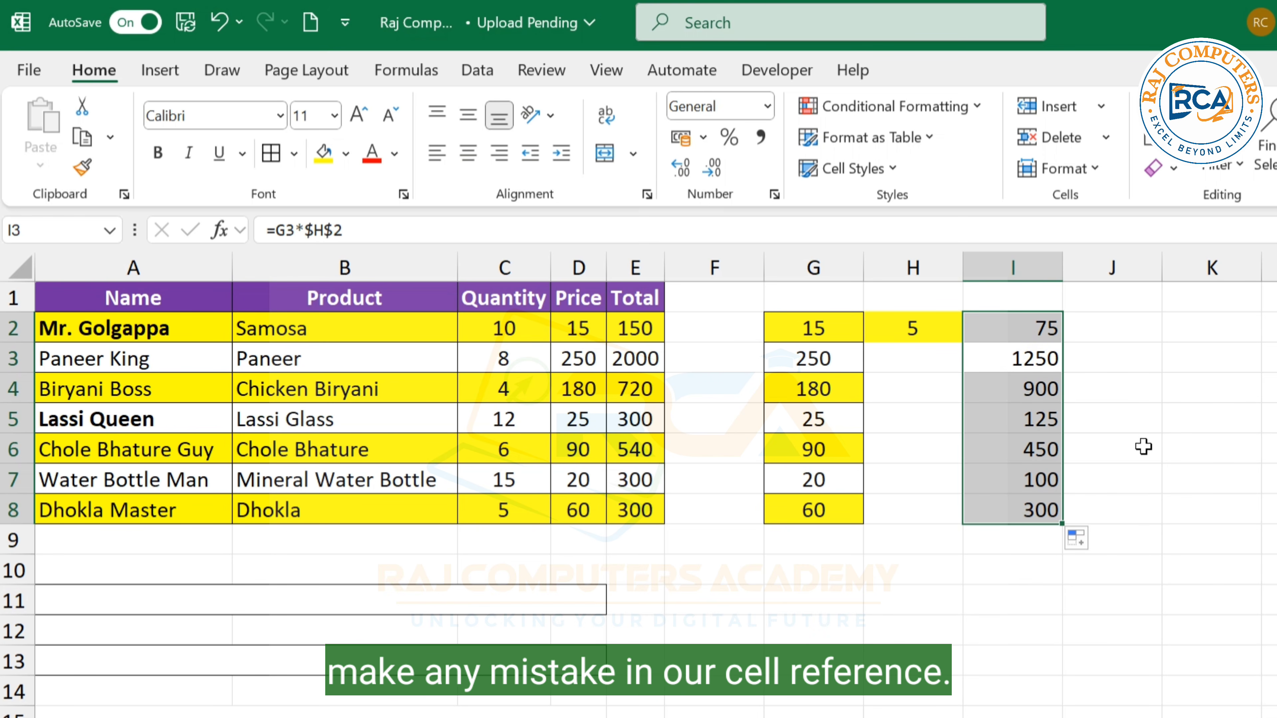